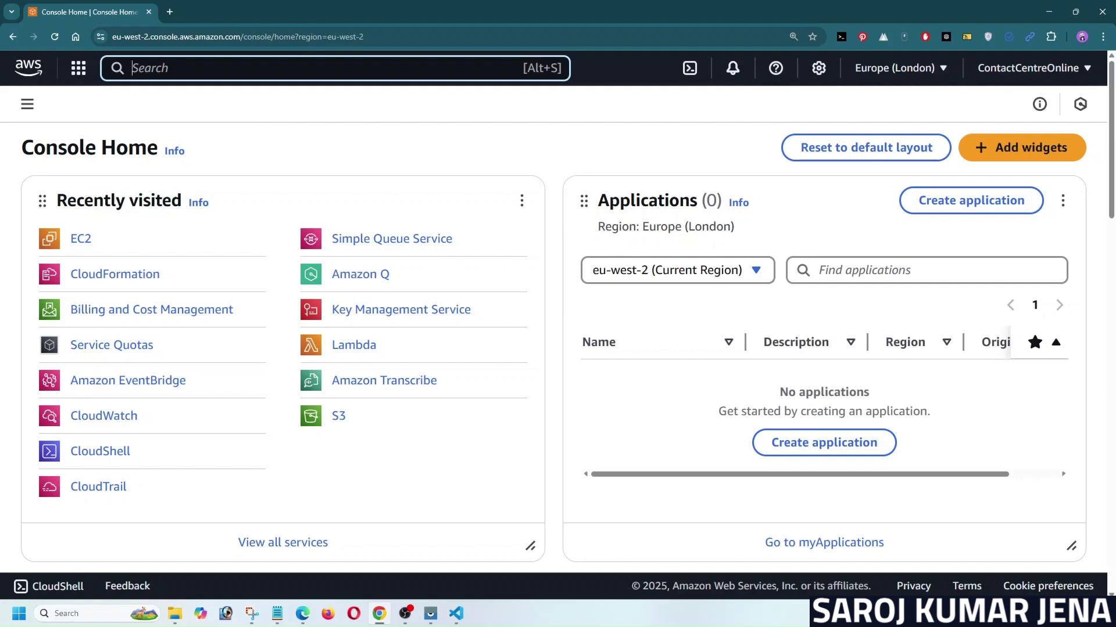
# Search the console for "cloud formation", open the CloudFormation service and review the status of the webpage stack
pyautogui.write('clou')
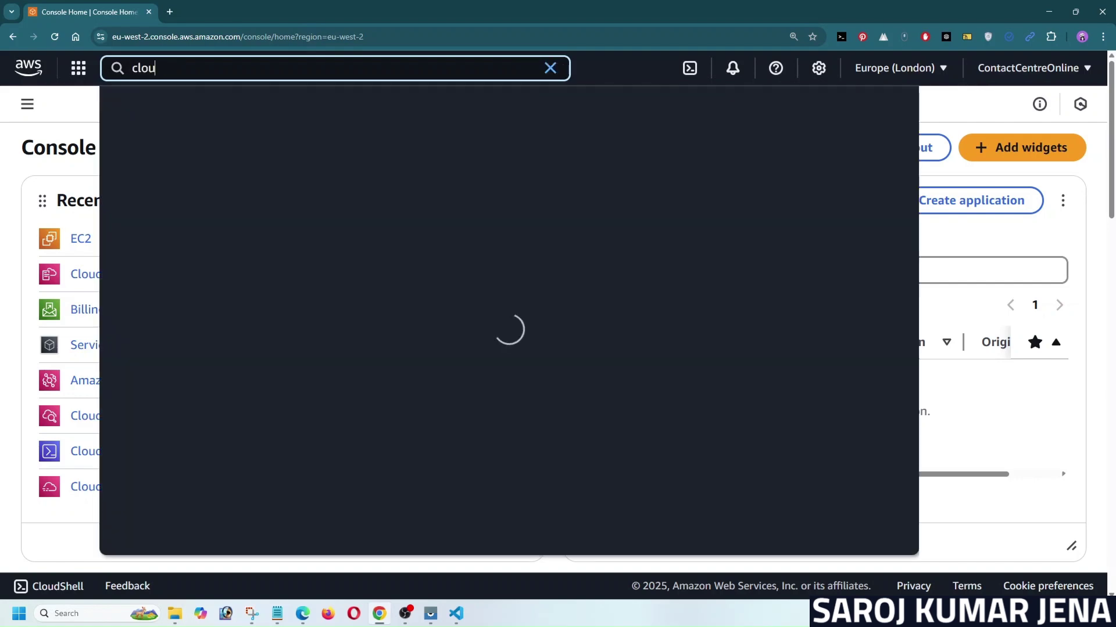
pyautogui.write('d formation')
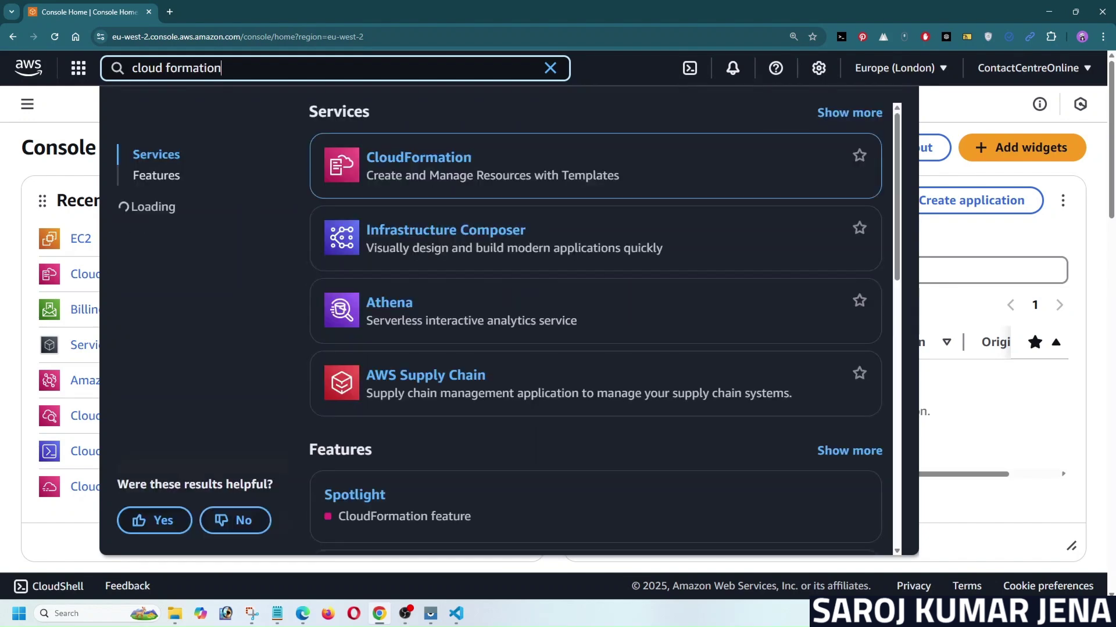
pyautogui.click(419, 160)
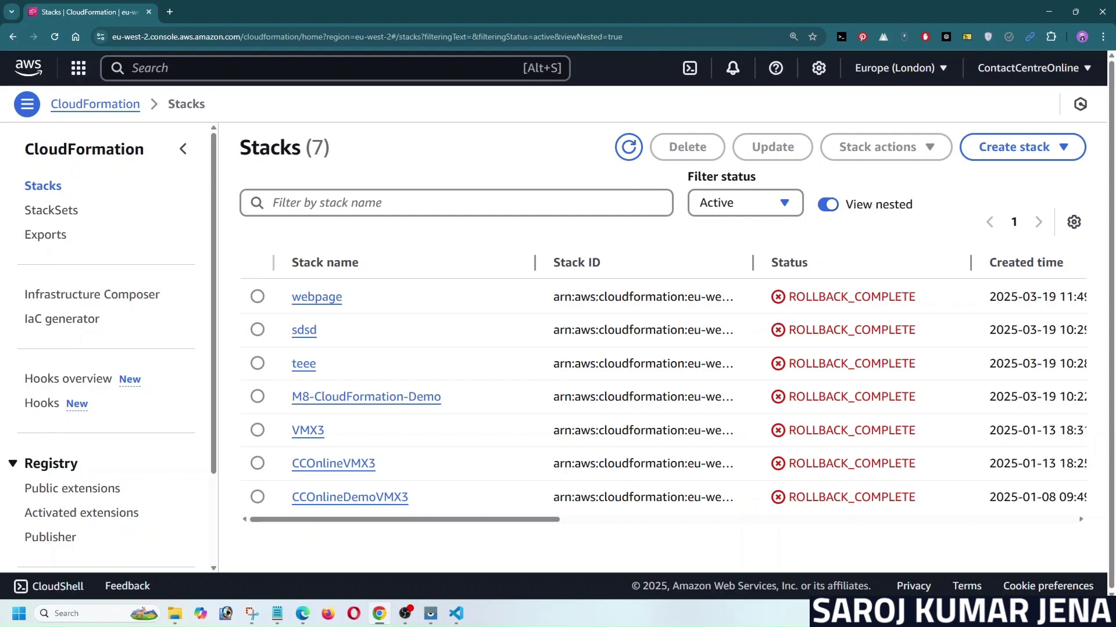
pyautogui.moveTo(789, 297); pyautogui.dragTo(921, 299)
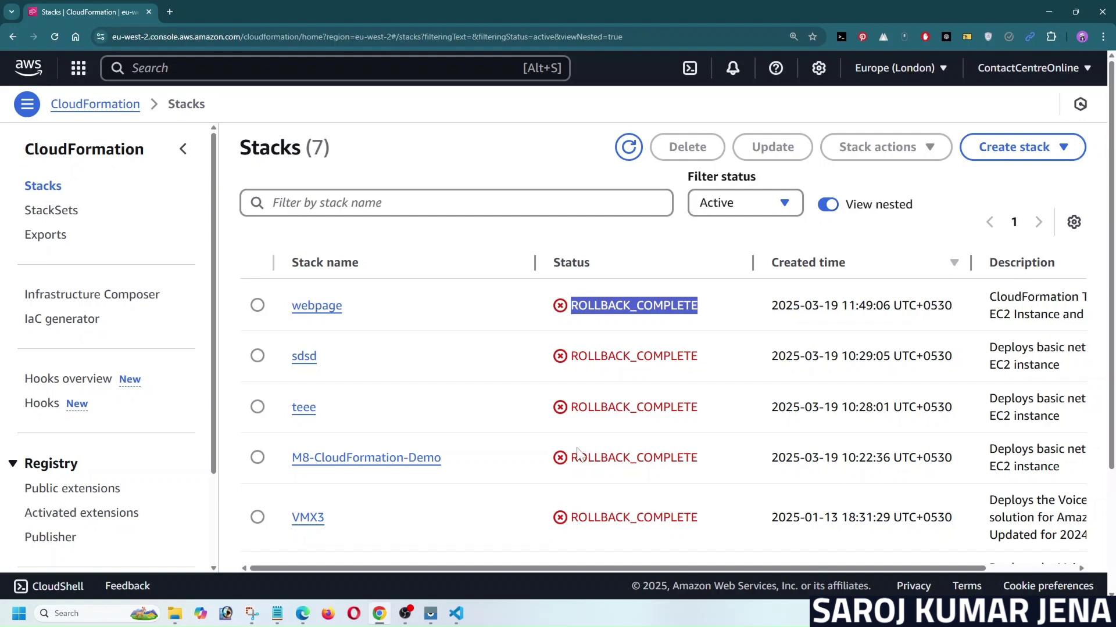
# Switch to Visual Studio Code and examine the EC2 resource type, InstanceType and ImageId lines in test.yml
pyautogui.click(456, 614)
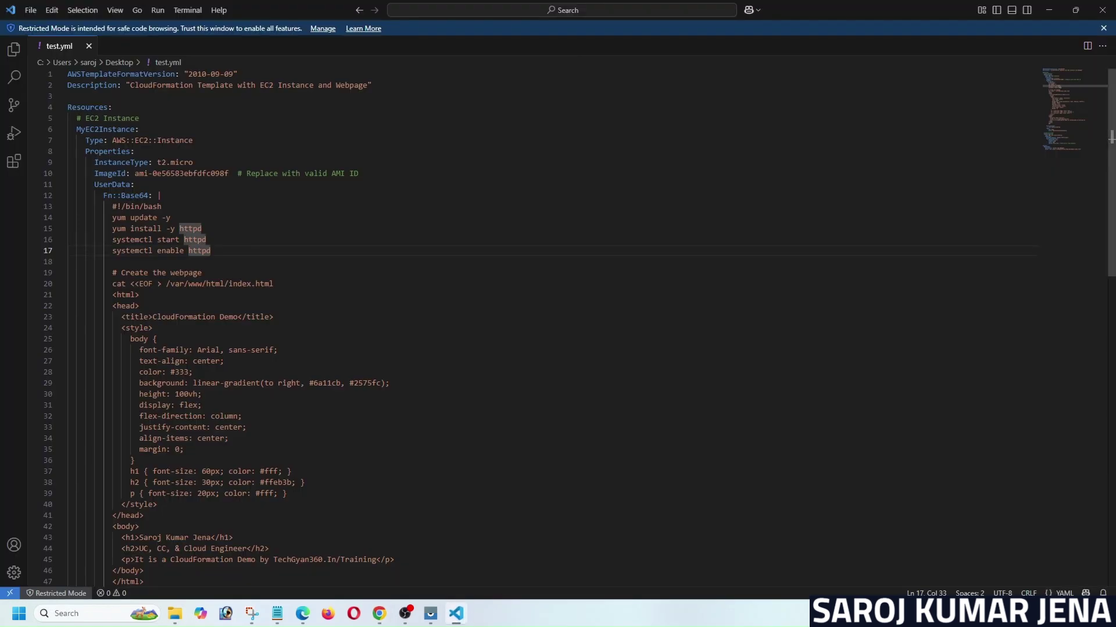
pyautogui.click(68, 96)
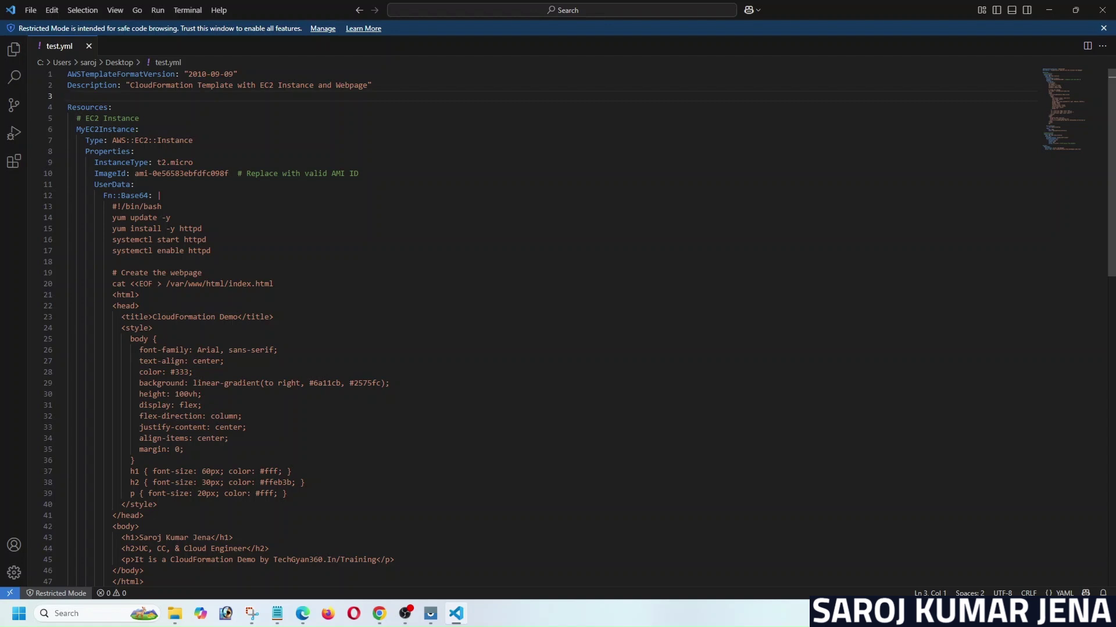
pyautogui.moveTo(85, 140); pyautogui.dragTo(194, 140)
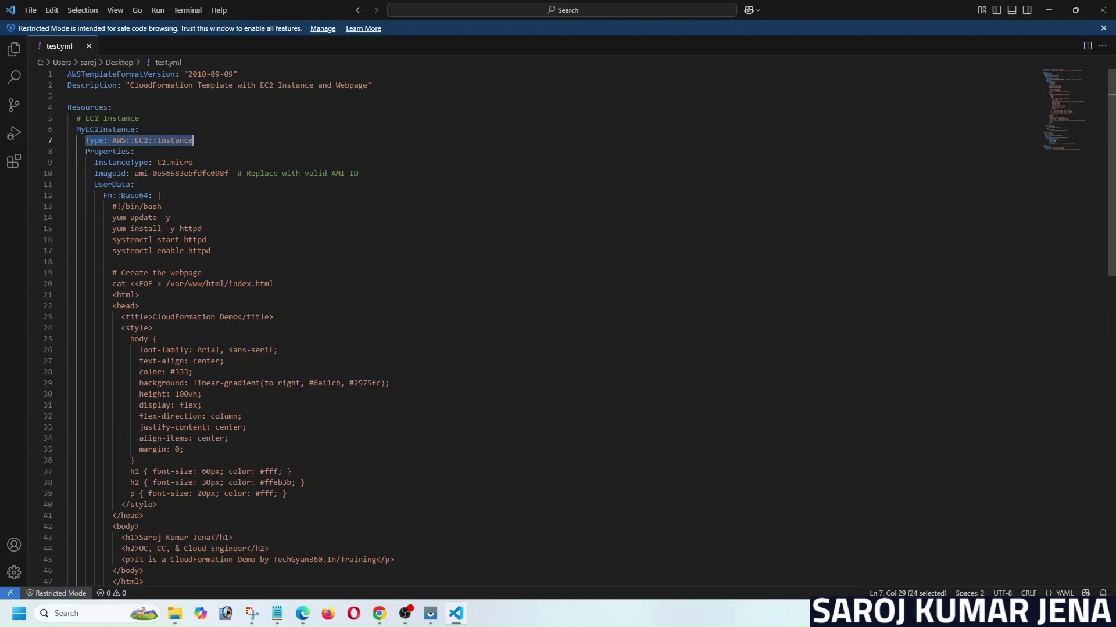
pyautogui.moveTo(94, 163); pyautogui.dragTo(194, 162)
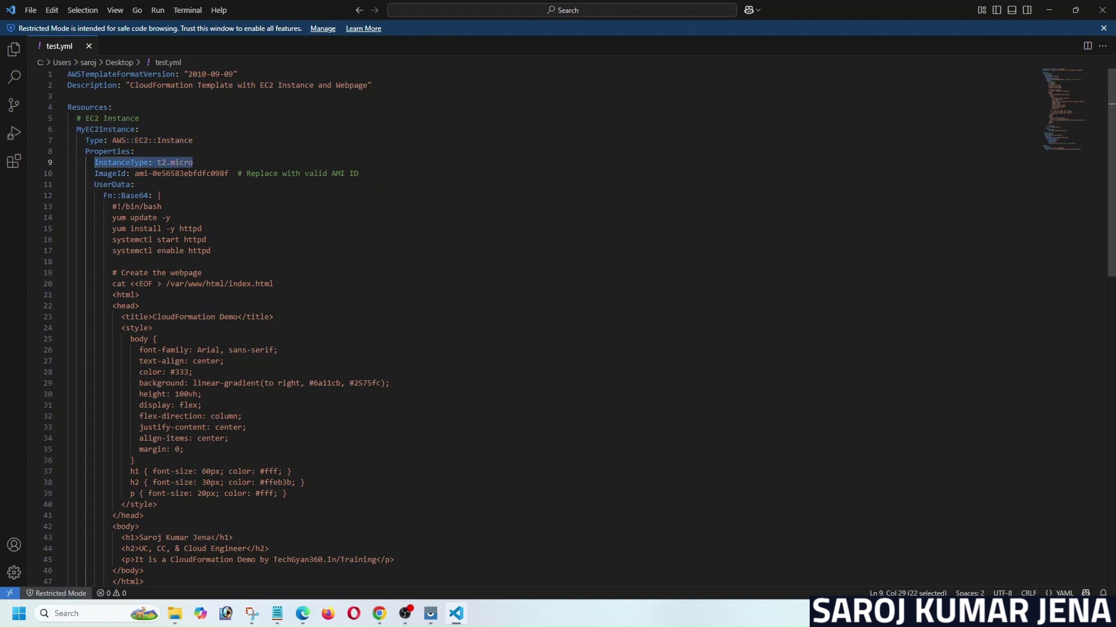
pyautogui.moveTo(94, 174); pyautogui.dragTo(228, 173)
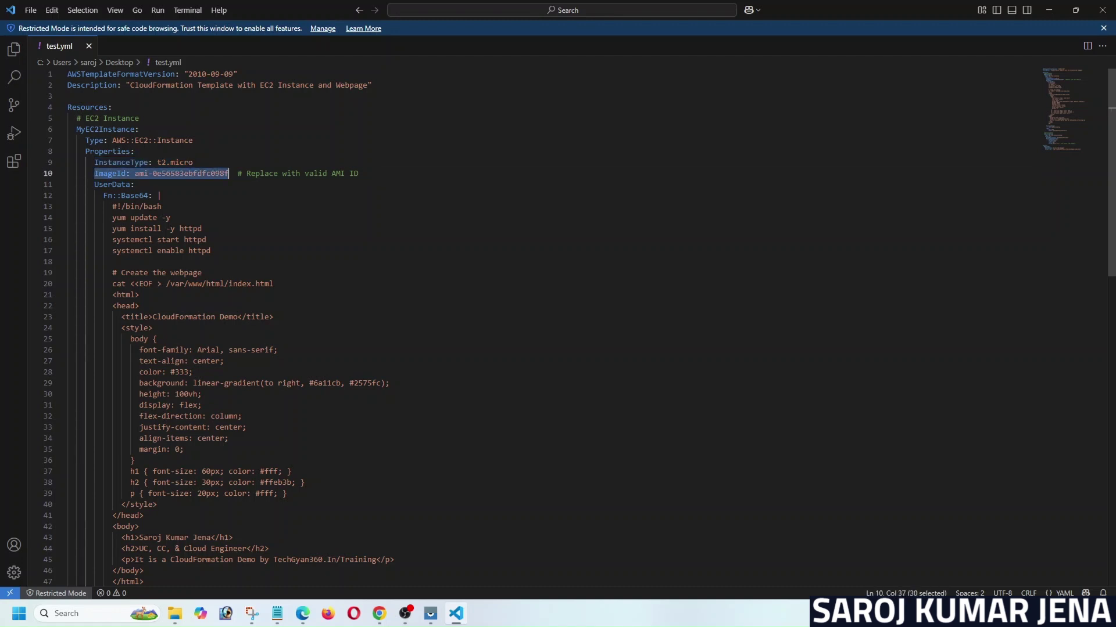
pyautogui.click(140, 173)
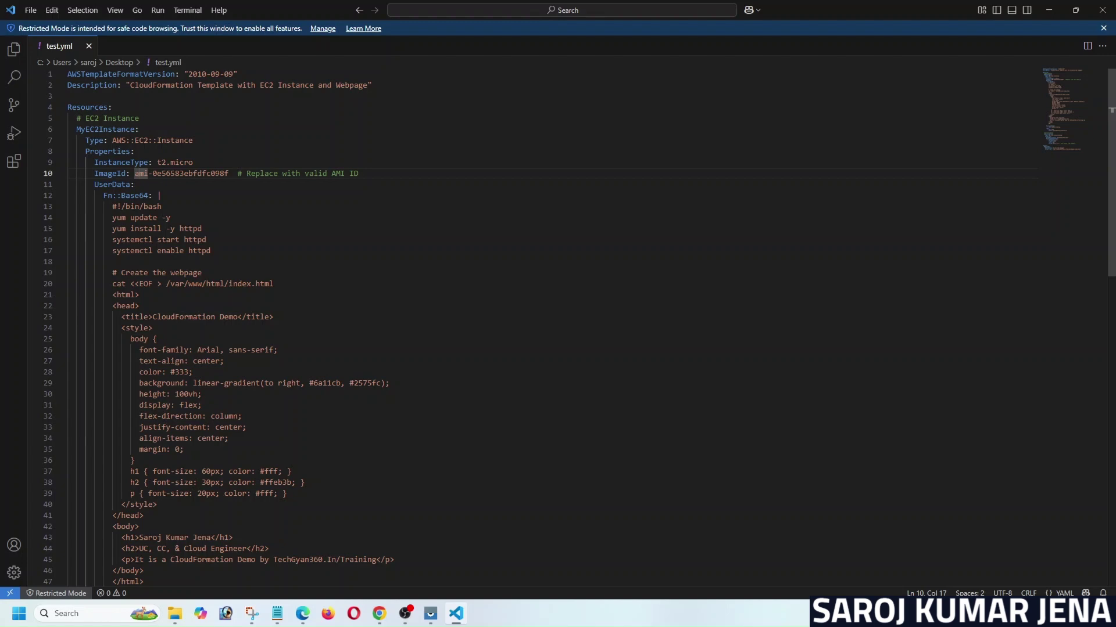
# Switch back to Chrome, open the EC2 service in a separate browser tab and start launching an instance
pyautogui.click(379, 614)
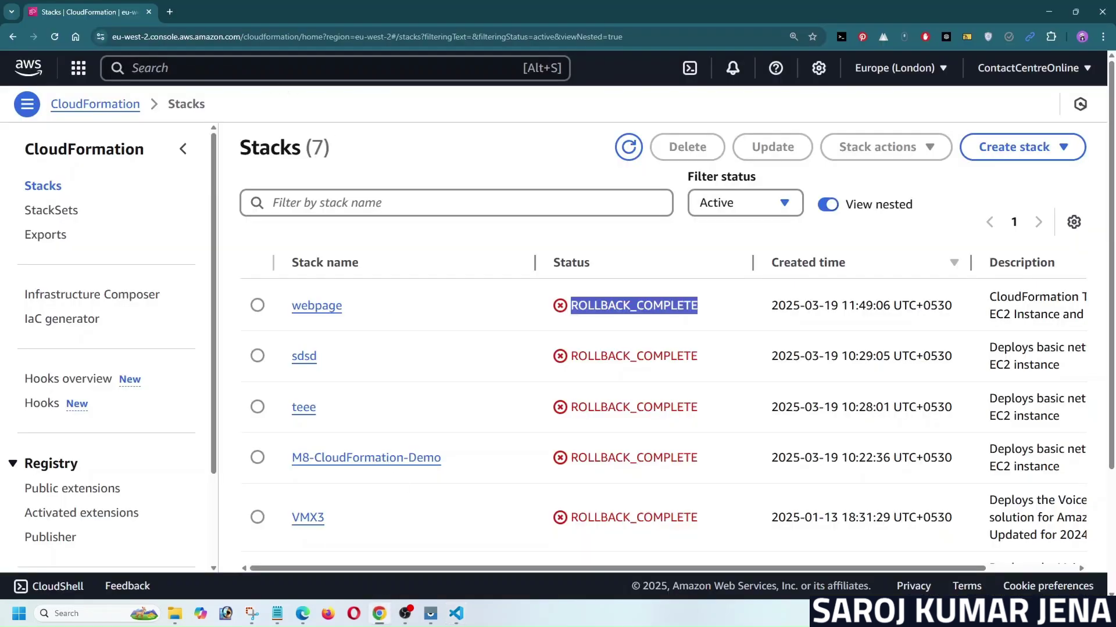
pyautogui.write('ec2')
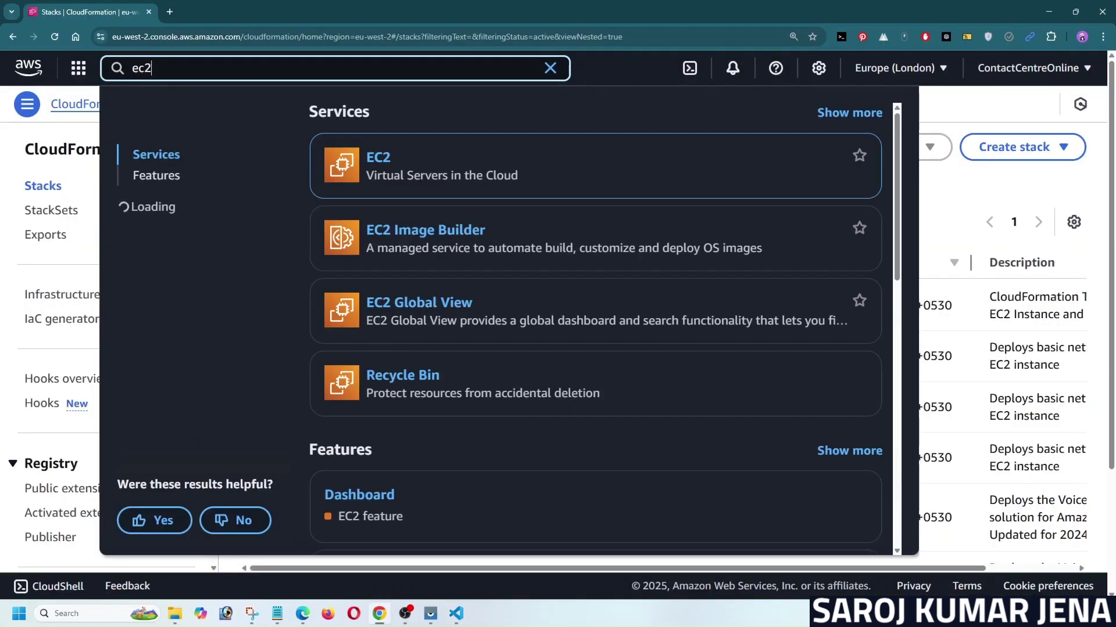
pyautogui.keyDown('ctrl'); pyautogui.click(385, 158); pyautogui.keyUp('ctrl')
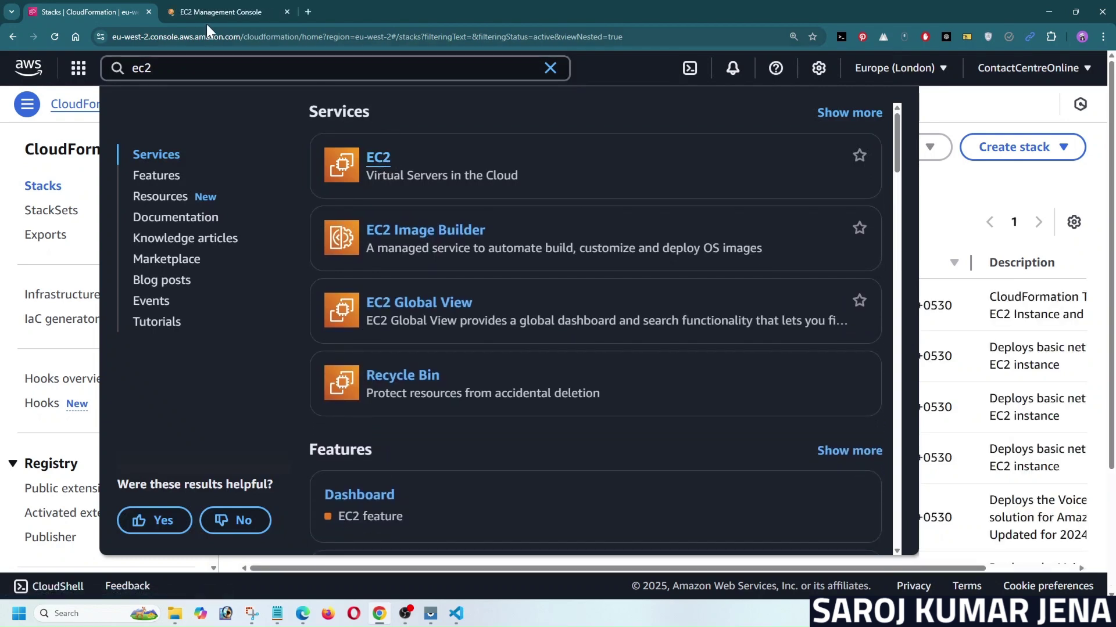
pyautogui.click(214, 10)
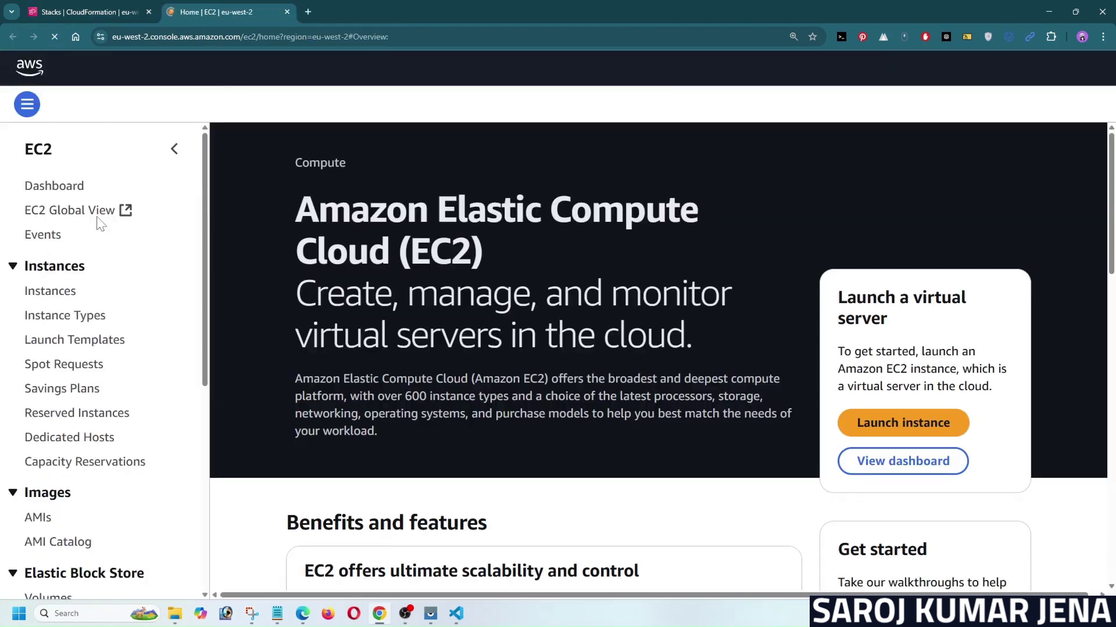
pyautogui.click(902, 422)
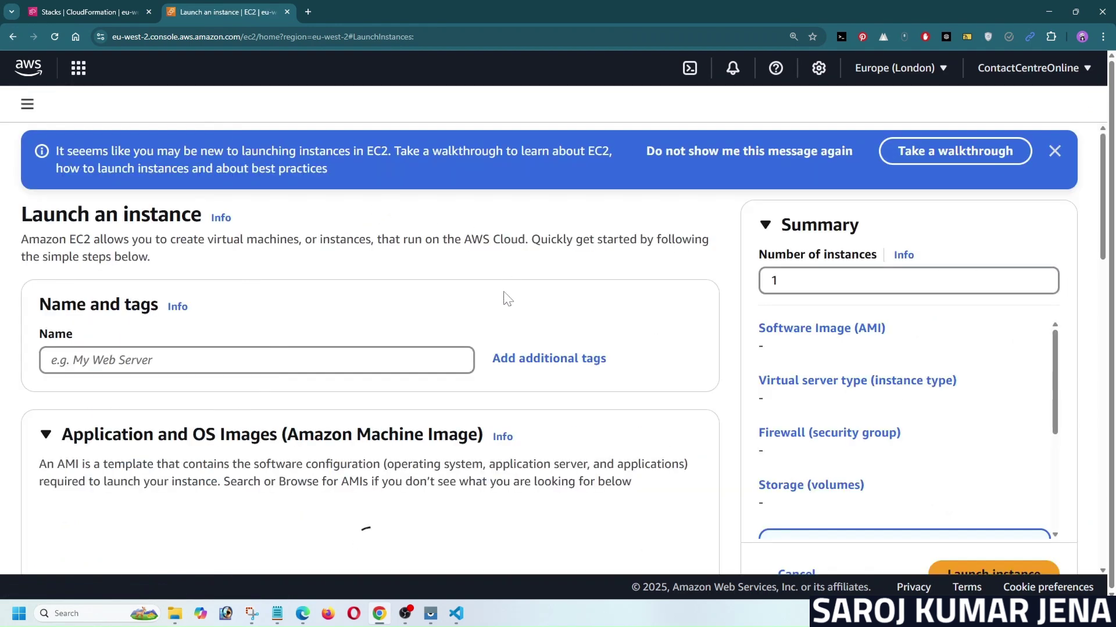
# Look up the AMI ID of the Amazon Linux 2023 image among the quick-start operating system images
pyautogui.scroll(-2, 653, 259)
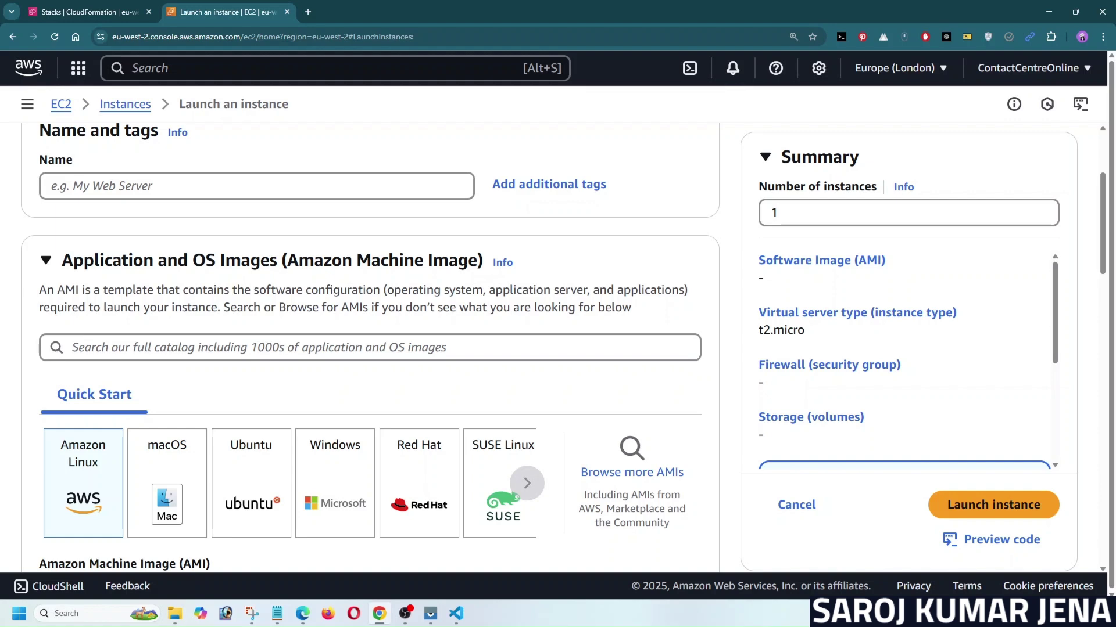
pyautogui.scroll(-2, 735, 236)
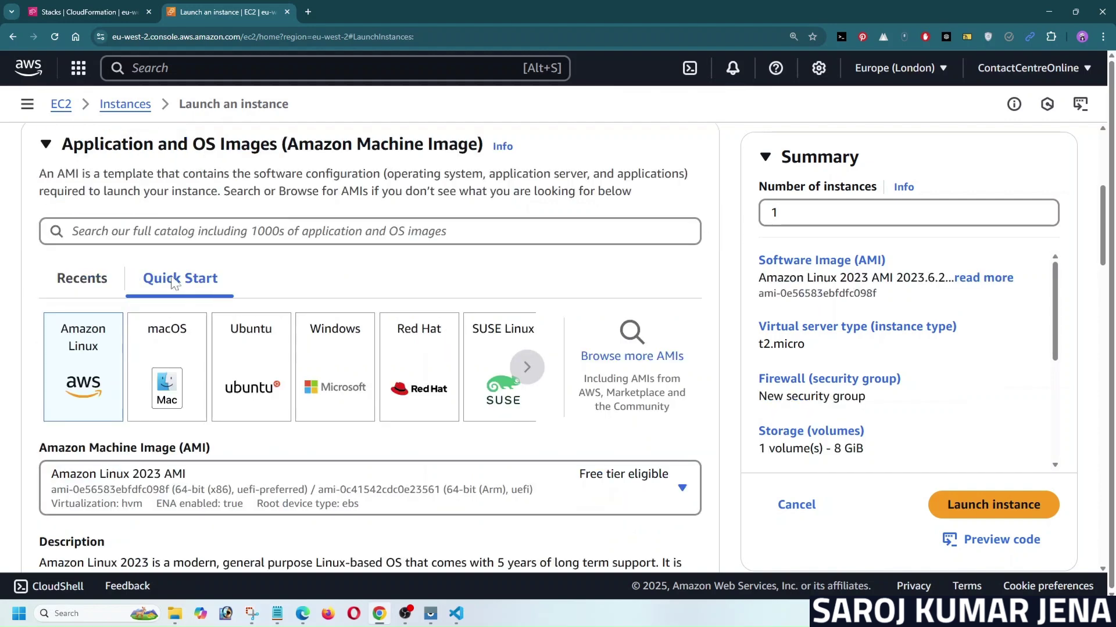
pyautogui.scroll(-1, 97, 400)
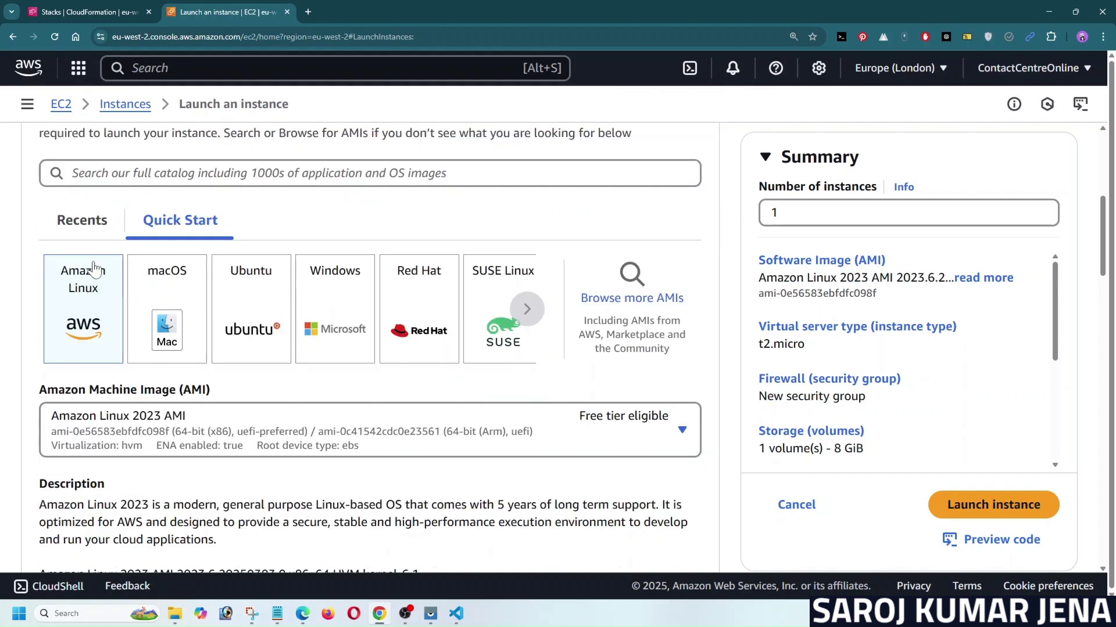
pyautogui.scroll(-2, 287, 523)
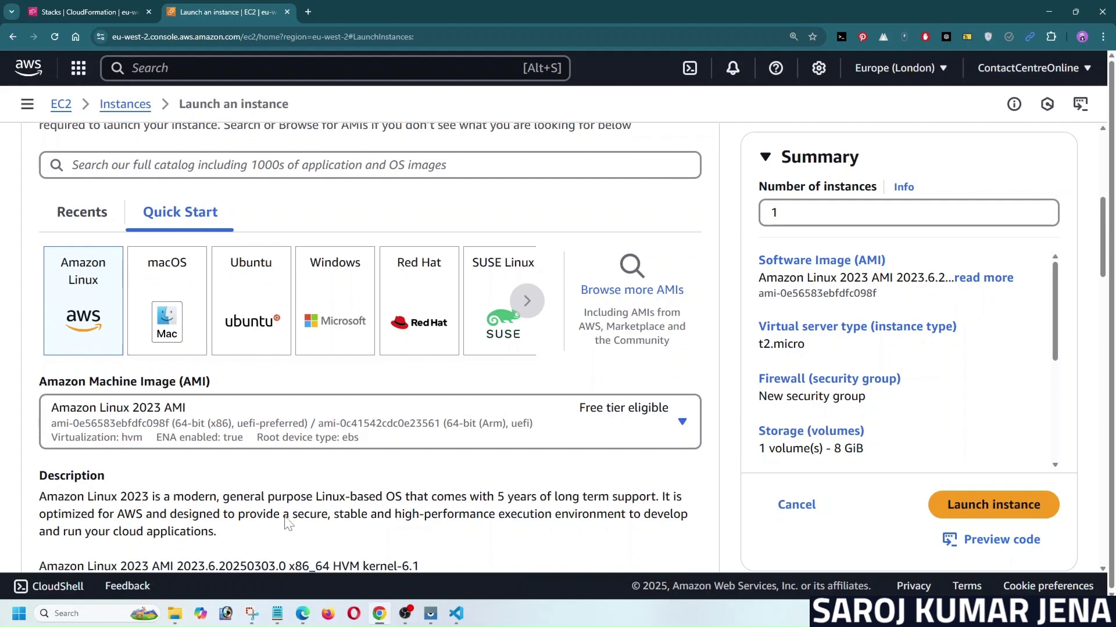
pyautogui.scroll(-1, 287, 523)
pyautogui.moveTo(266, 456); pyautogui.dragTo(406, 459)
pyautogui.click(341, 474)
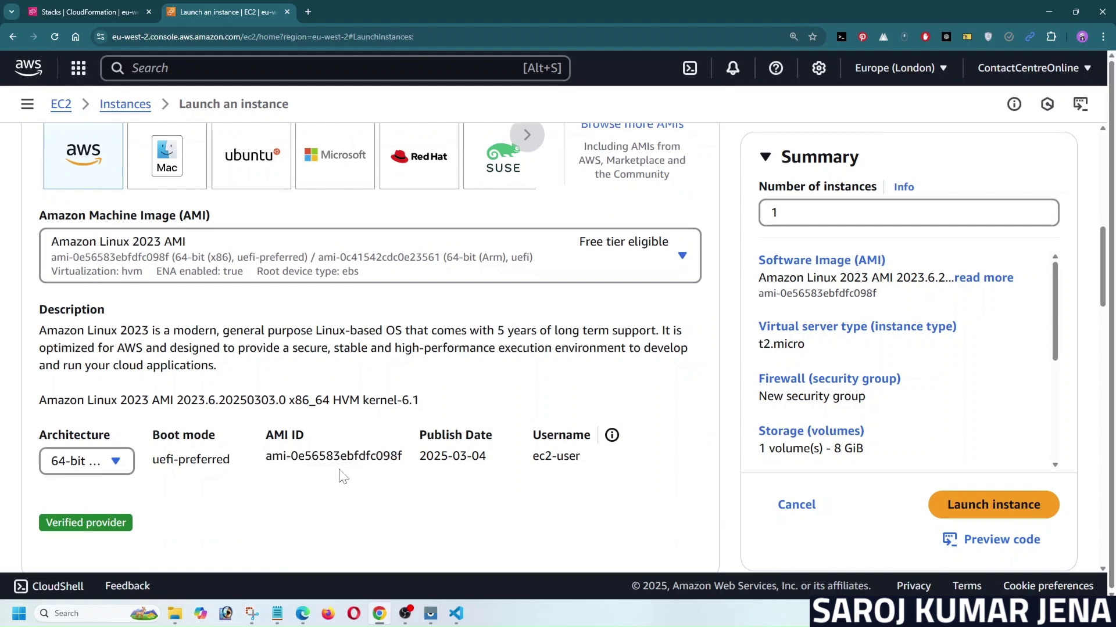
pyautogui.scroll(1, 296, 435)
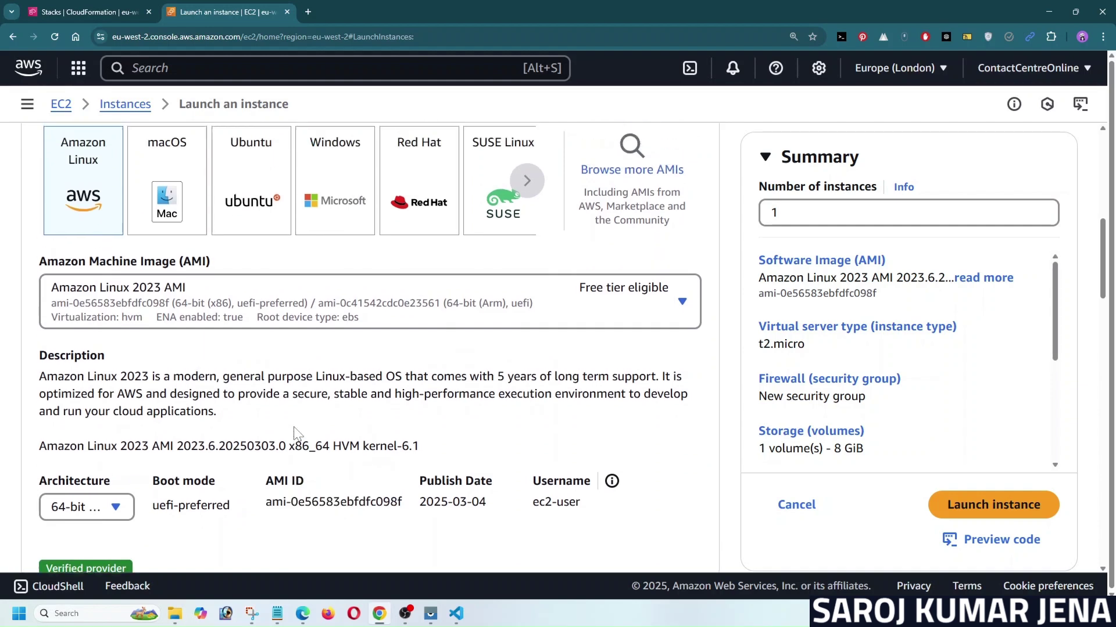
# Select the macOS quick-start image and check its AMI ID
pyautogui.click(168, 240)
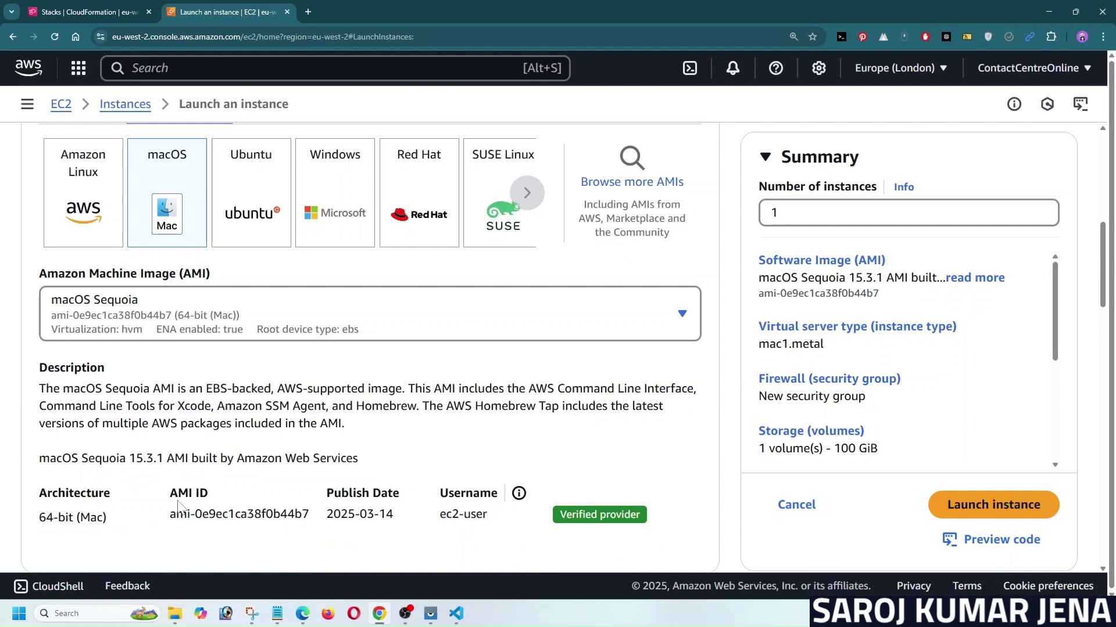
pyautogui.moveTo(170, 492); pyautogui.dragTo(262, 513)
pyautogui.scroll(1, 705, 319)
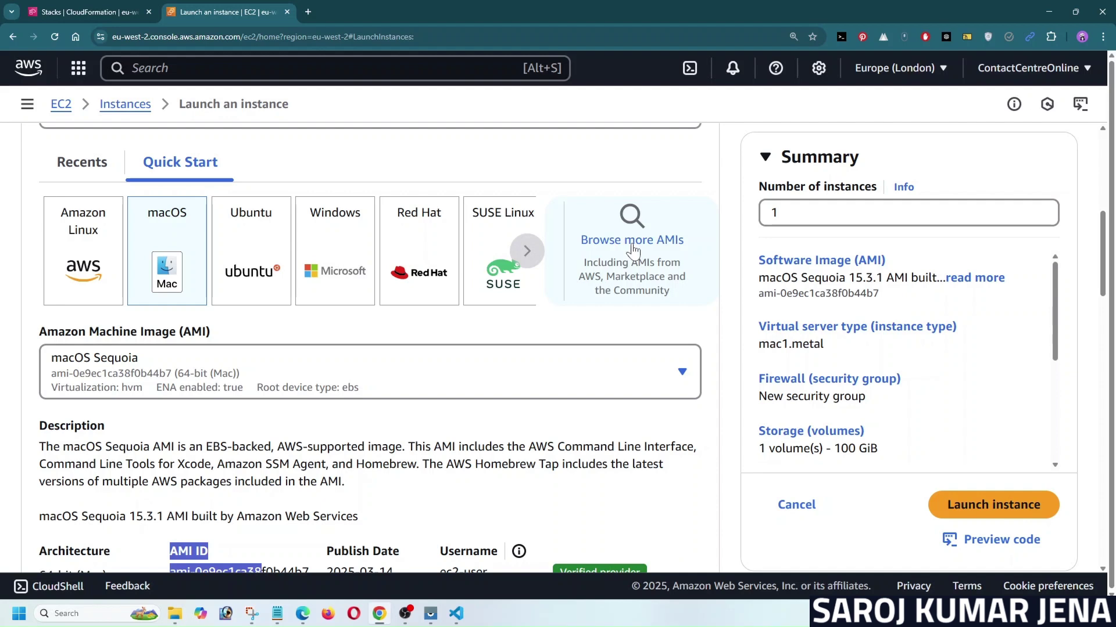
# Switch to Visual Studio Code and examine the yum update and httpd installation commands in the template's UserData script
pyautogui.click(457, 614)
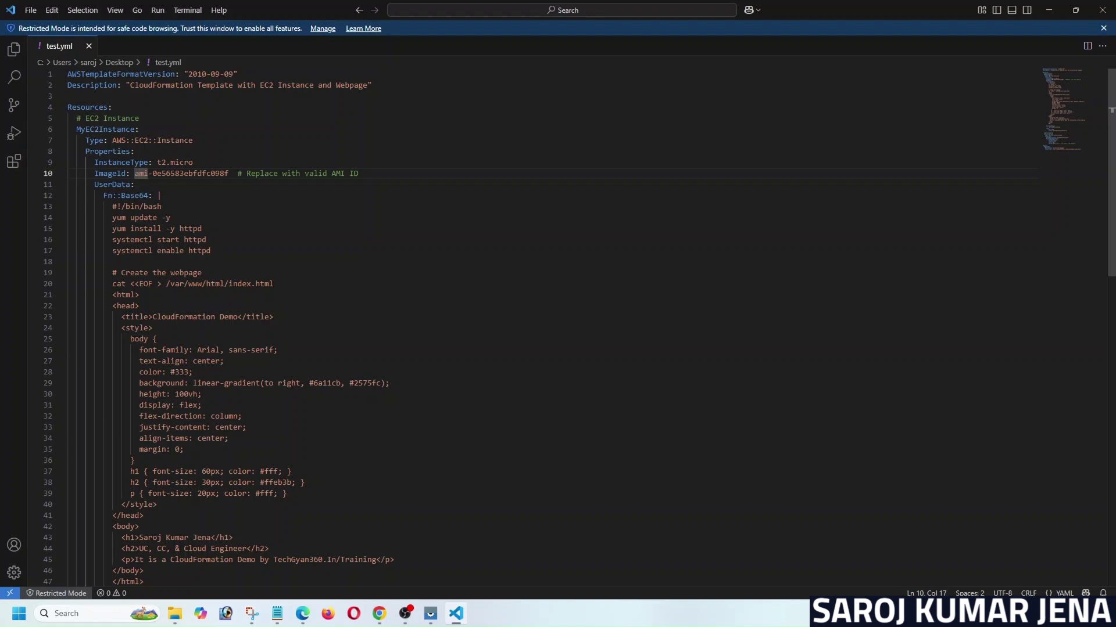
pyautogui.moveTo(112, 218); pyautogui.dragTo(171, 217)
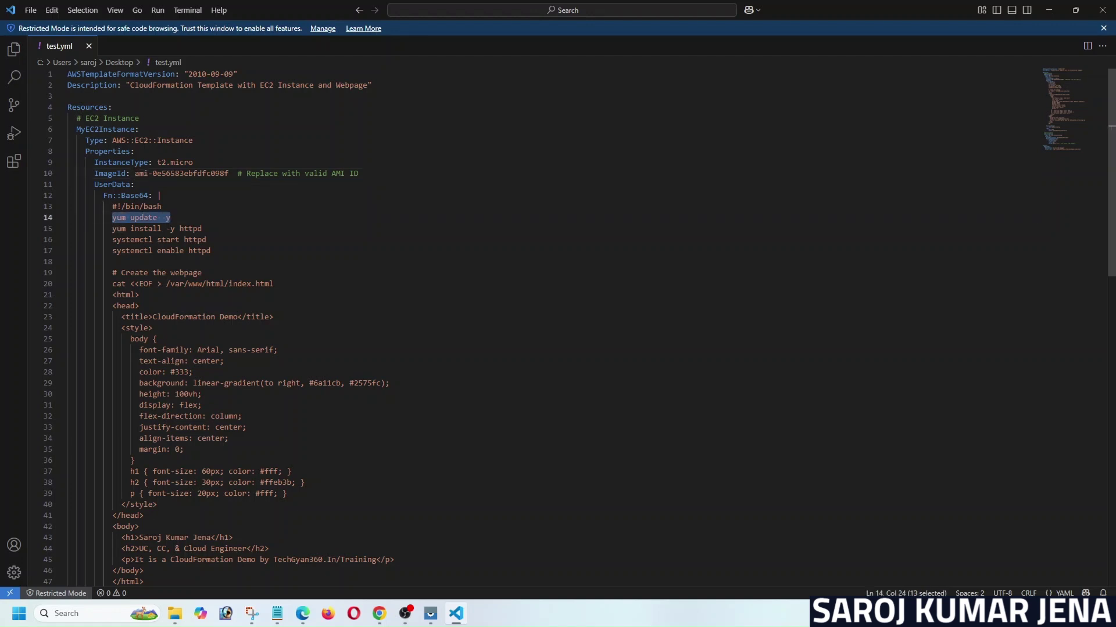
pyautogui.click(188, 228)
pyautogui.scroll(-3, 189, 229)
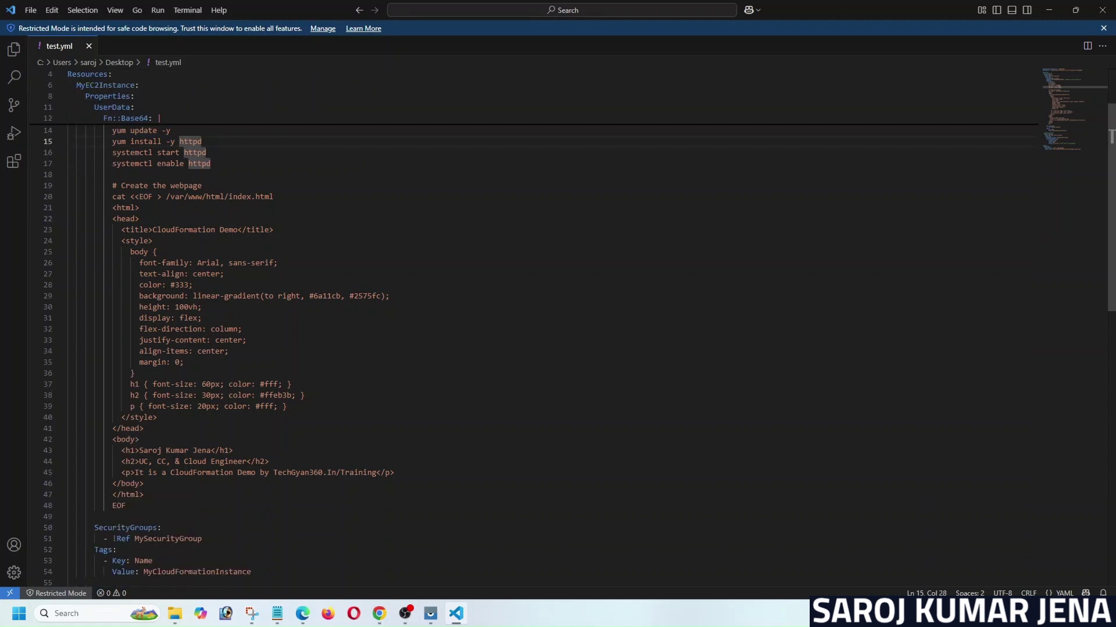
# Examine the index.html section of the UserData script, covering the page title, style rules and body content
pyautogui.moveTo(229, 196); pyautogui.dragTo(274, 197)
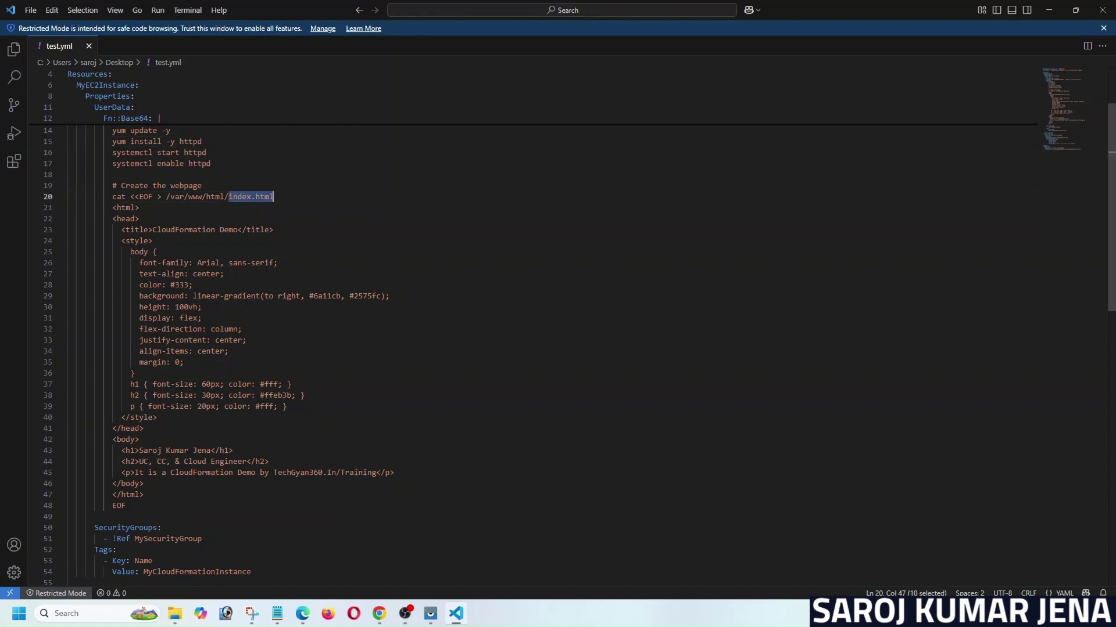
pyautogui.moveTo(121, 230); pyautogui.dragTo(274, 230)
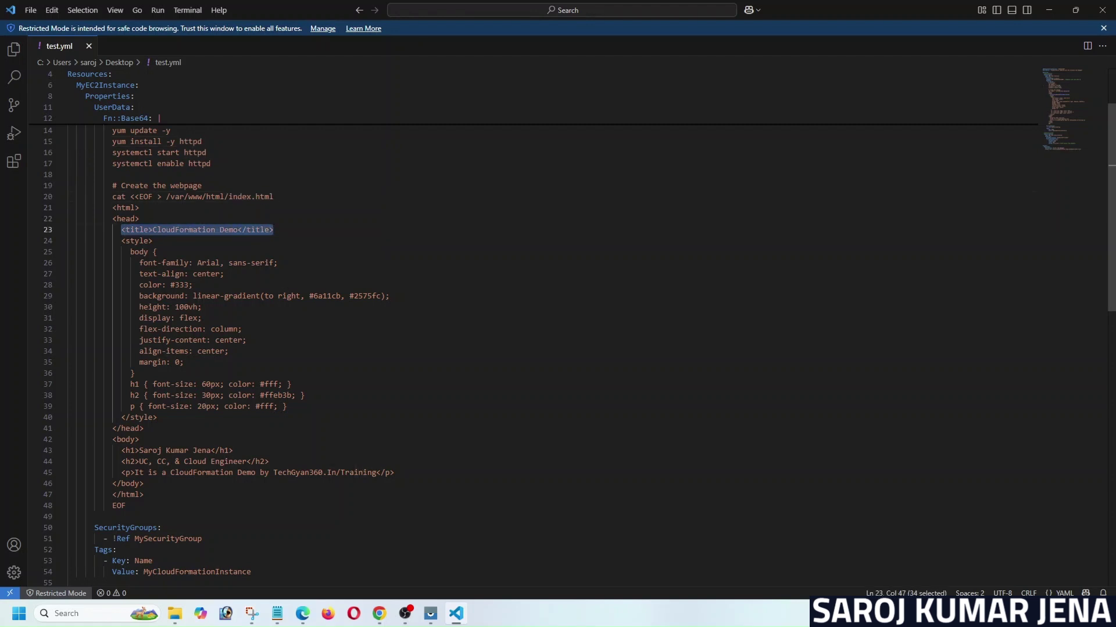
pyautogui.moveTo(121, 241); pyautogui.dragTo(133, 373)
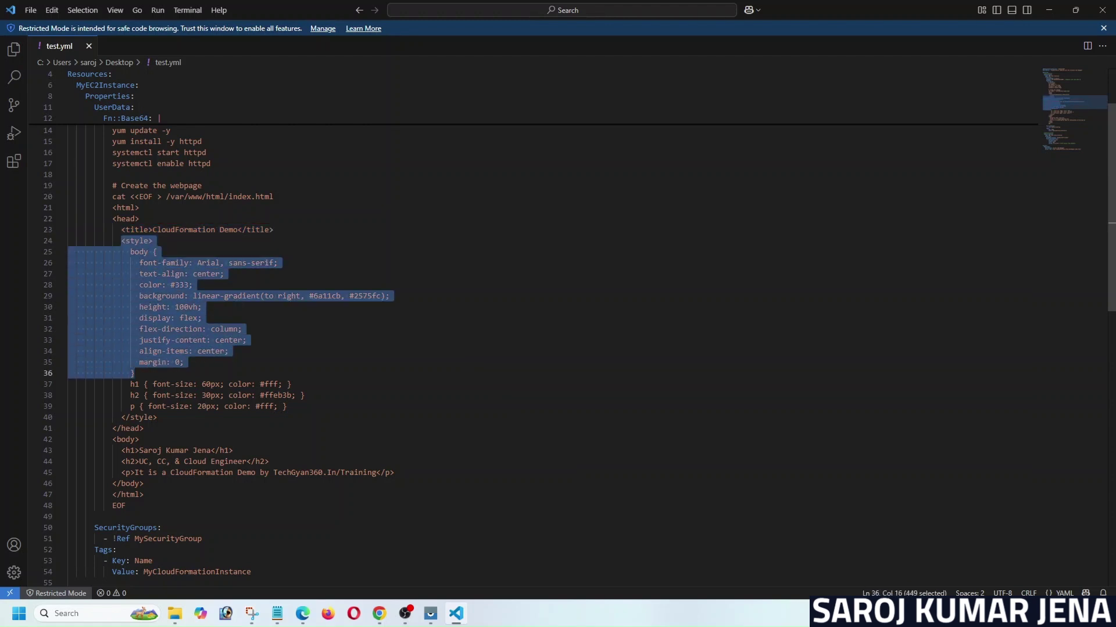
pyautogui.scroll(-3, 133, 373)
pyautogui.click(172, 319)
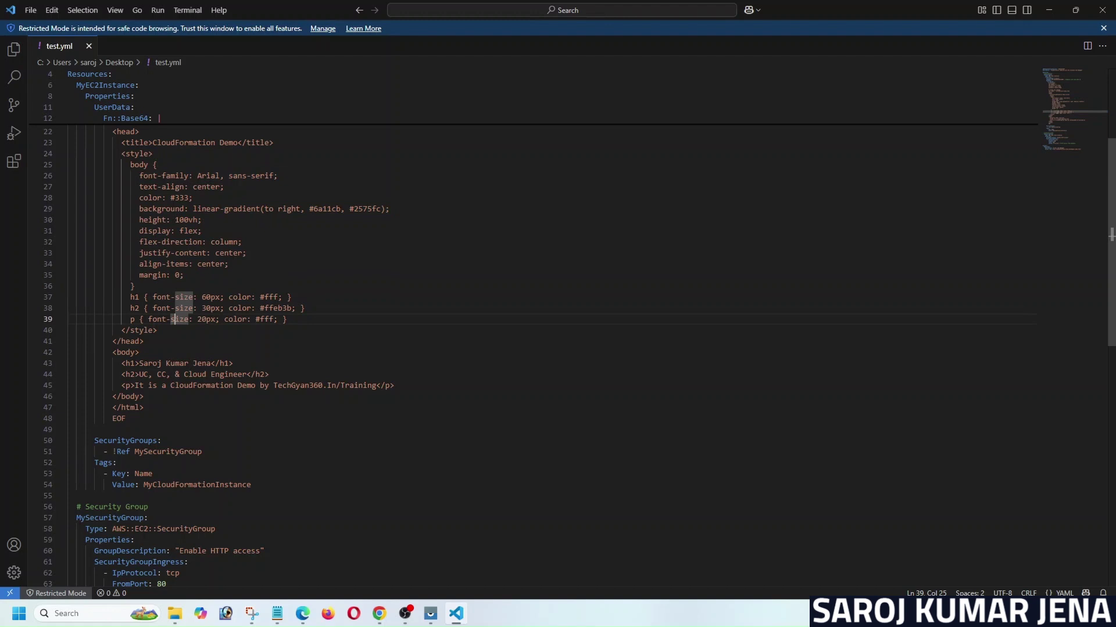
pyautogui.moveTo(112, 353); pyautogui.dragTo(144, 397)
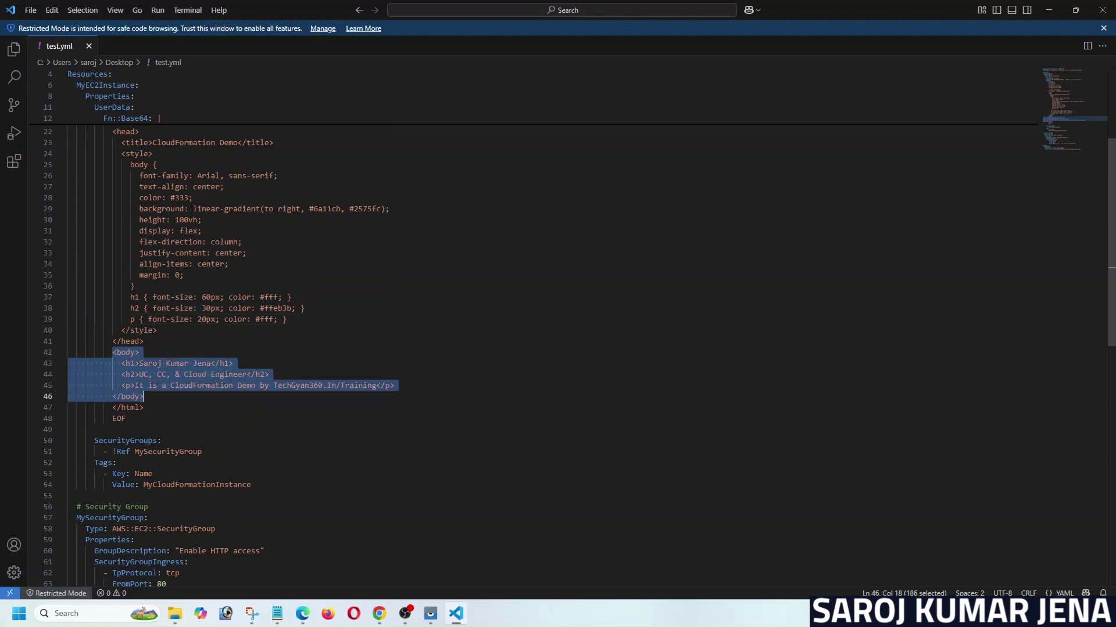
pyautogui.click(139, 385)
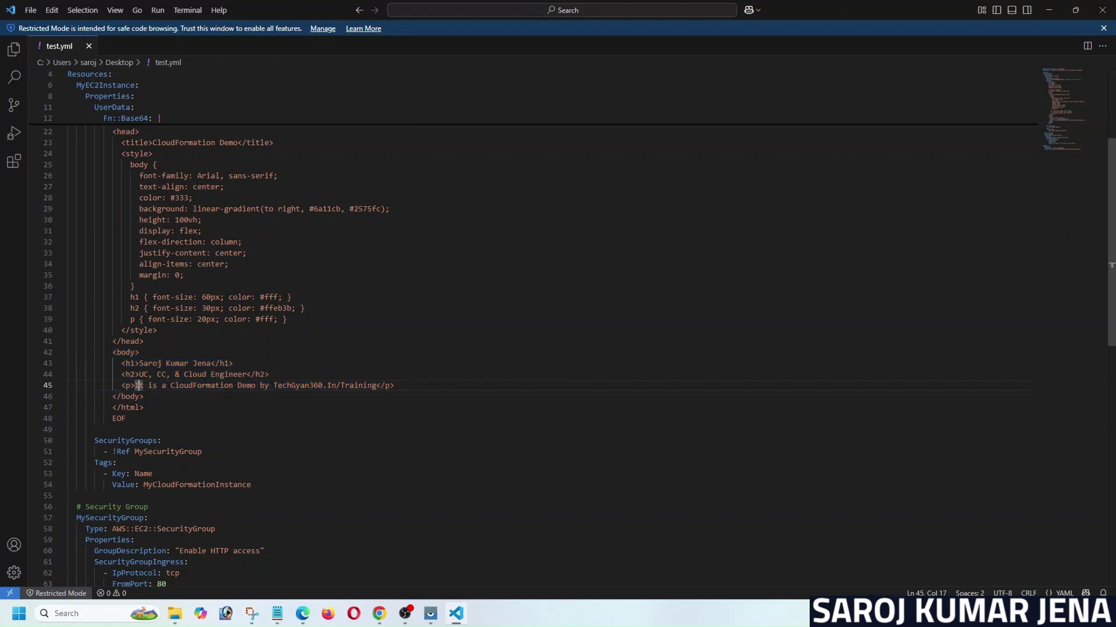
# Examine the EC2 instance's Name tag value and its MySecurityGroup reference further down the template
pyautogui.scroll(-4, 523, 349)
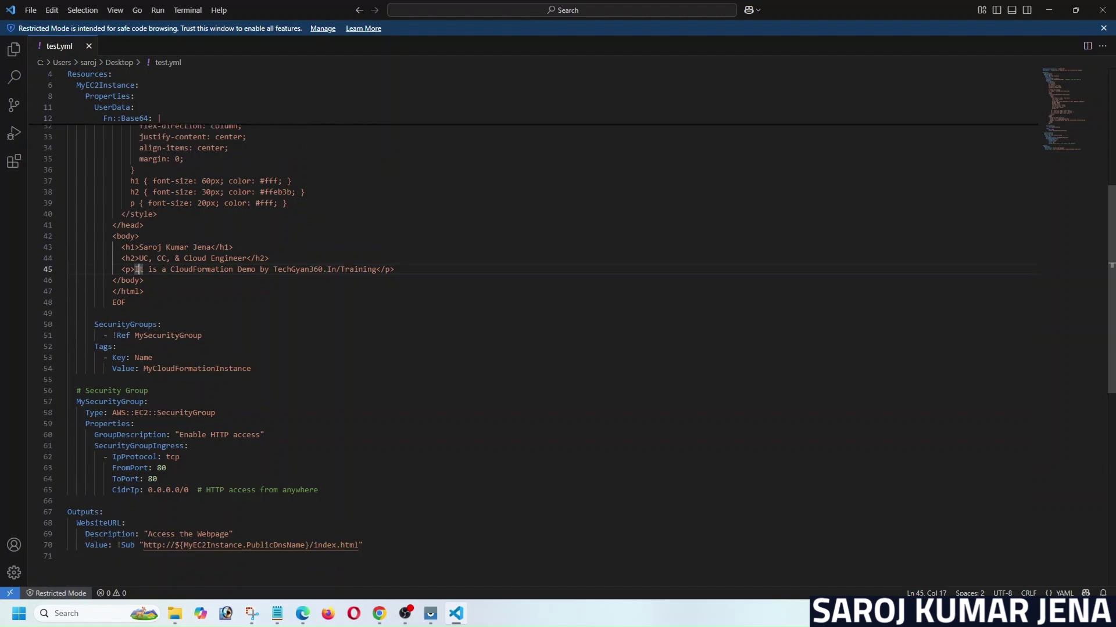
pyautogui.moveTo(144, 369); pyautogui.dragTo(251, 369)
pyautogui.click(193, 369)
pyautogui.doubleClick(193, 369)
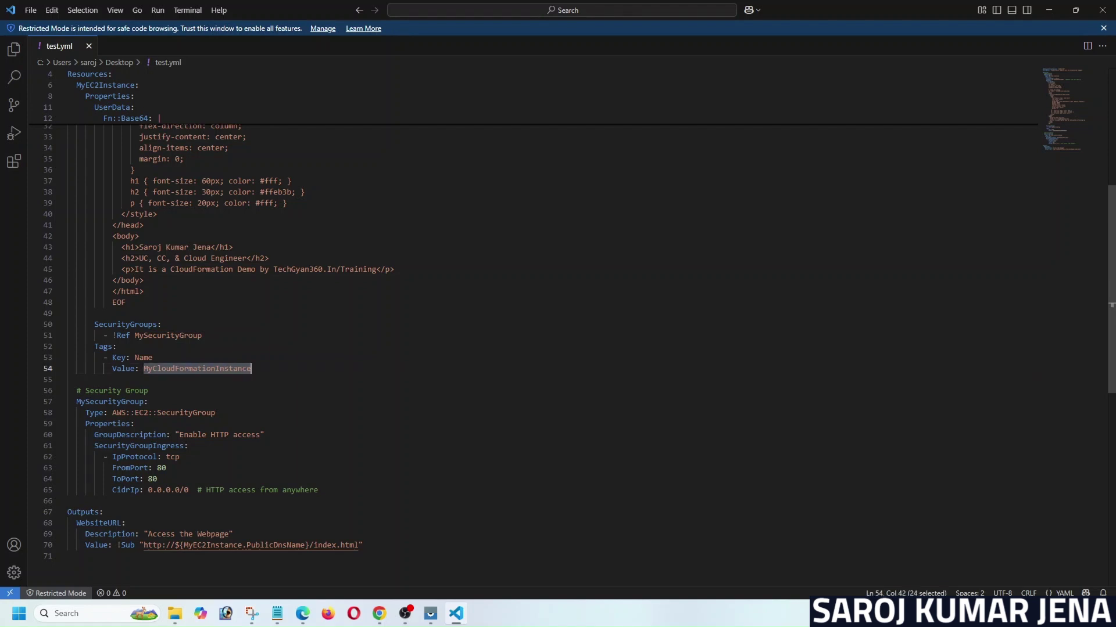
pyautogui.click(138, 335)
pyautogui.moveTo(139, 336); pyautogui.dragTo(202, 335)
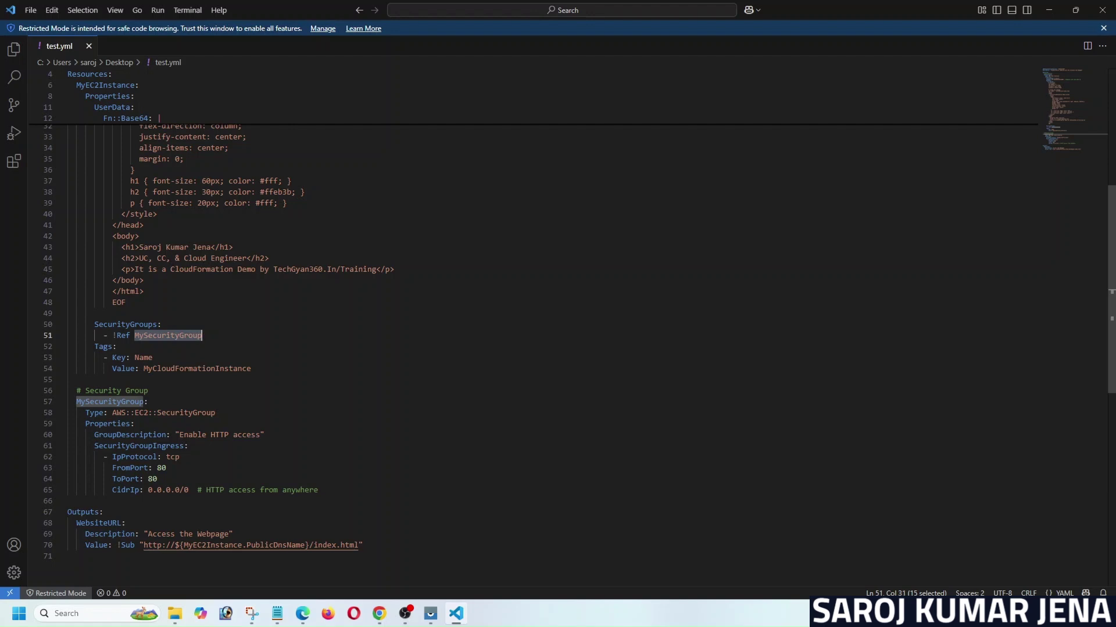
# Examine the MySecurityGroup resource's port settings and the WebsiteURL output's description at the end of the template
pyautogui.scroll(-2, 99, 372)
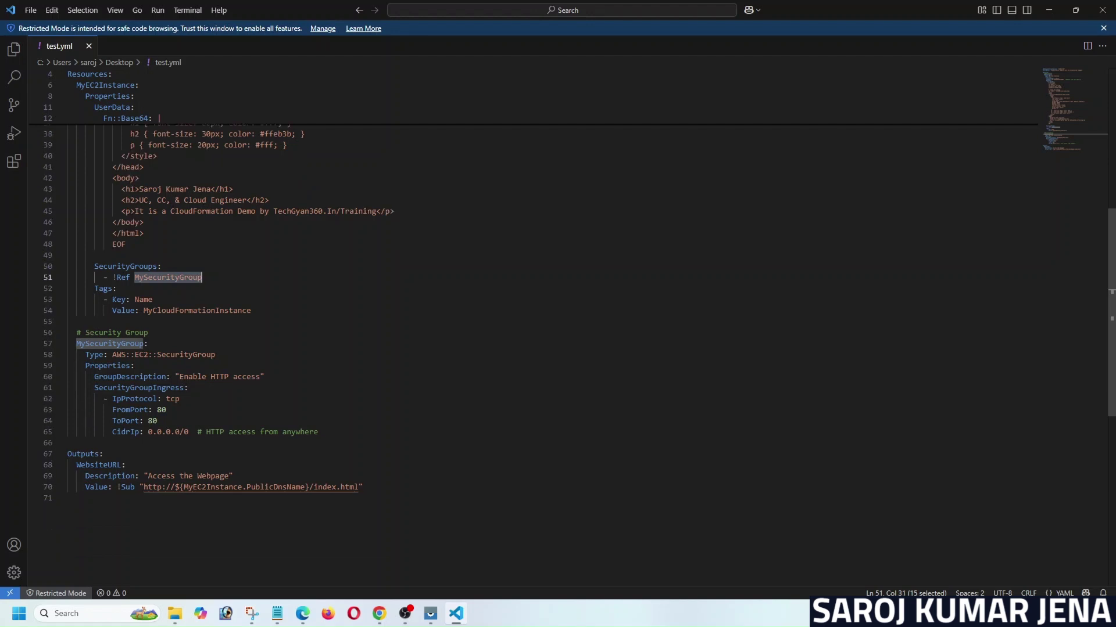
pyautogui.click(99, 344)
pyautogui.moveTo(76, 343); pyautogui.dragTo(141, 343)
pyautogui.doubleClick(161, 410)
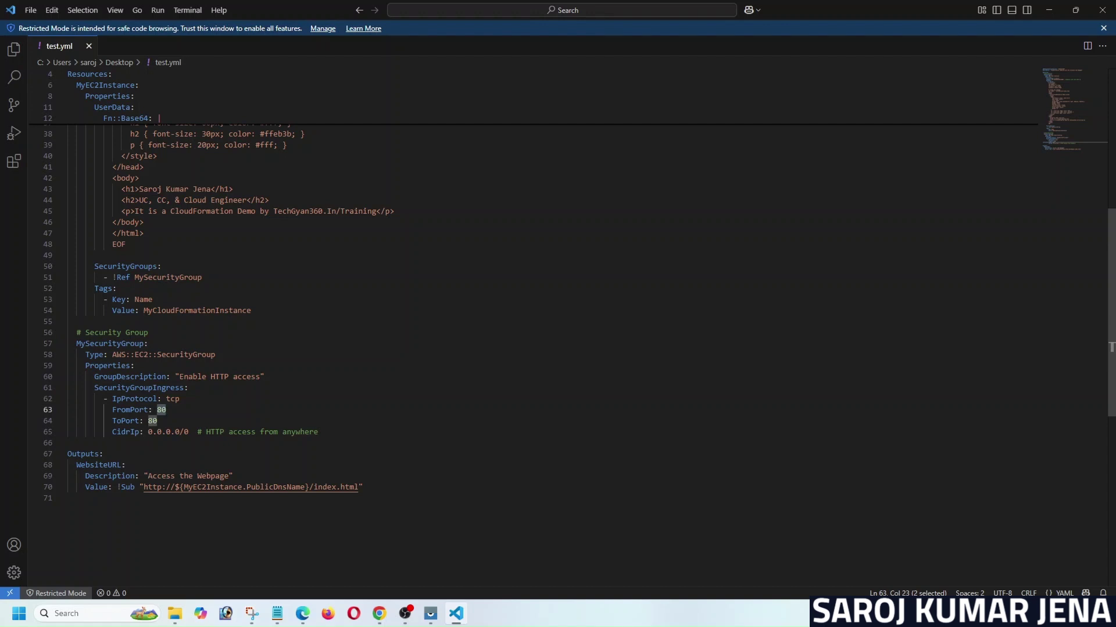
pyautogui.scroll(-1, 523, 325)
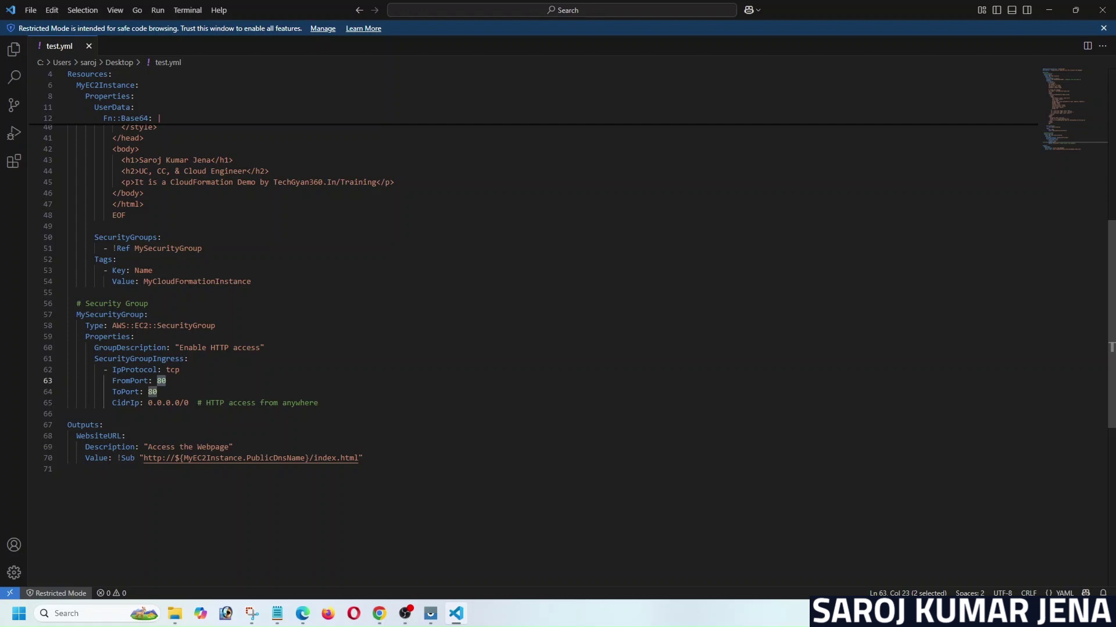
pyautogui.moveTo(148, 447); pyautogui.dragTo(215, 447)
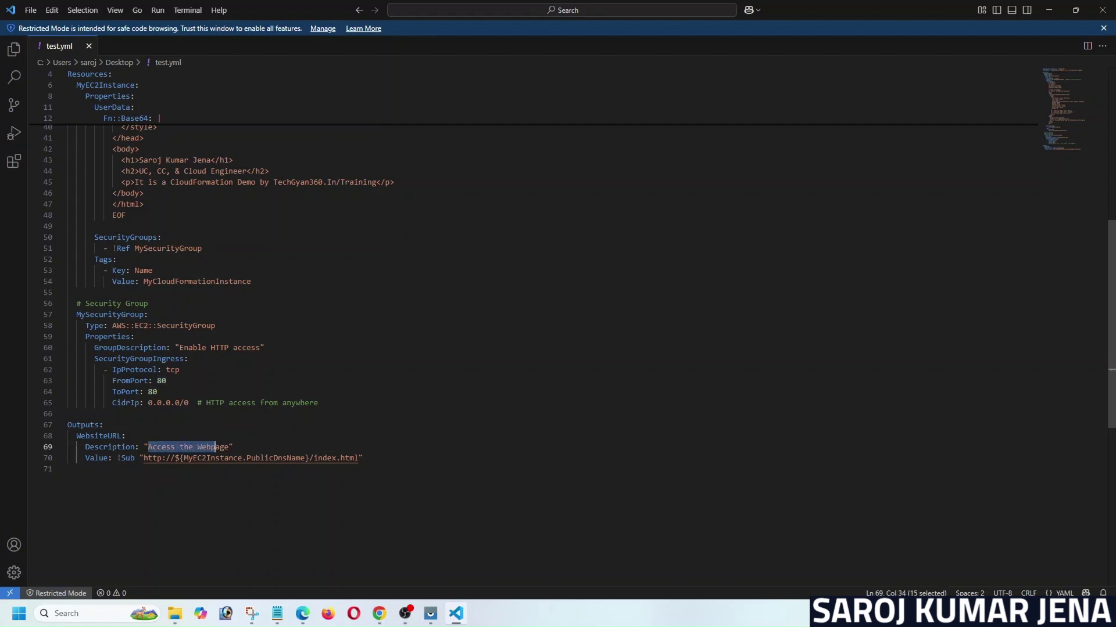
pyautogui.click(233, 447)
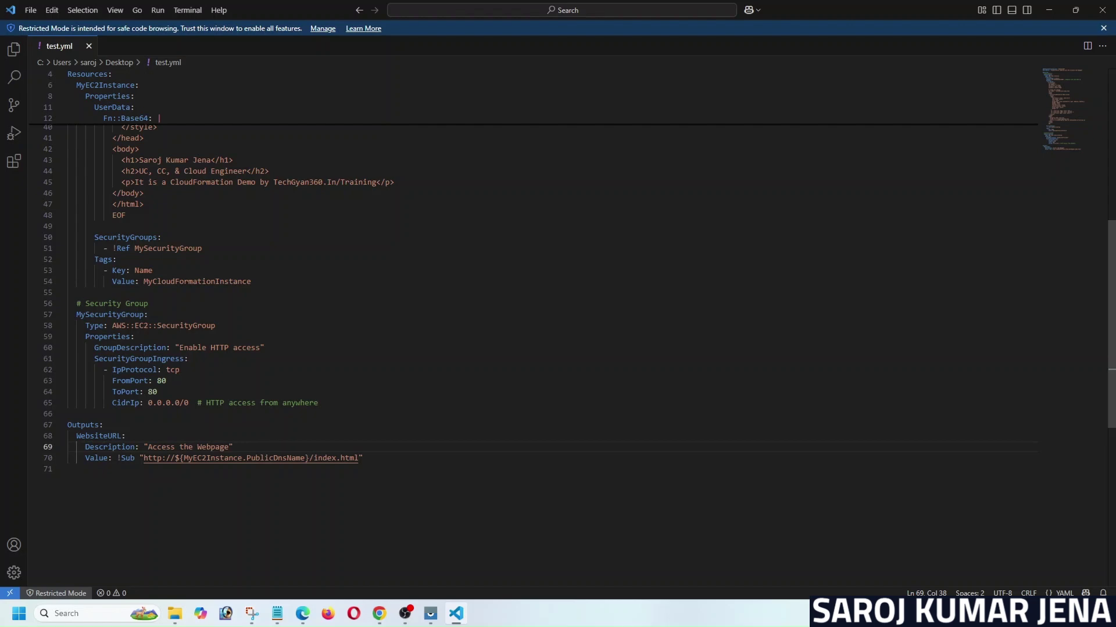
# Switch to Chrome's CloudFormation stacks page and start creating a stack with new resources (standard)
pyautogui.click(378, 614)
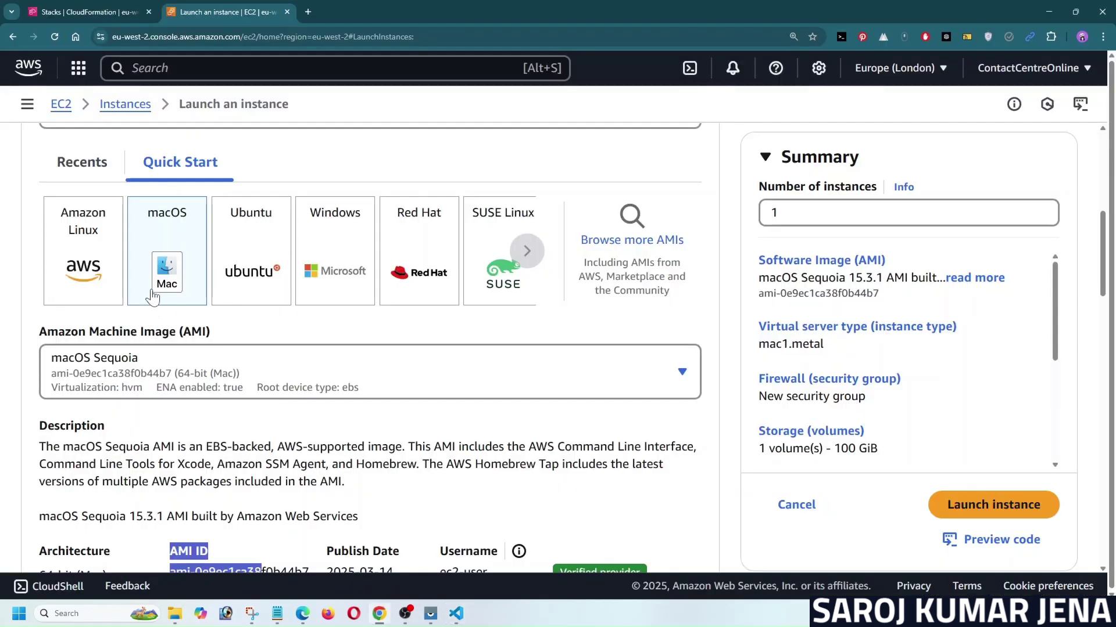
pyautogui.click(85, 16)
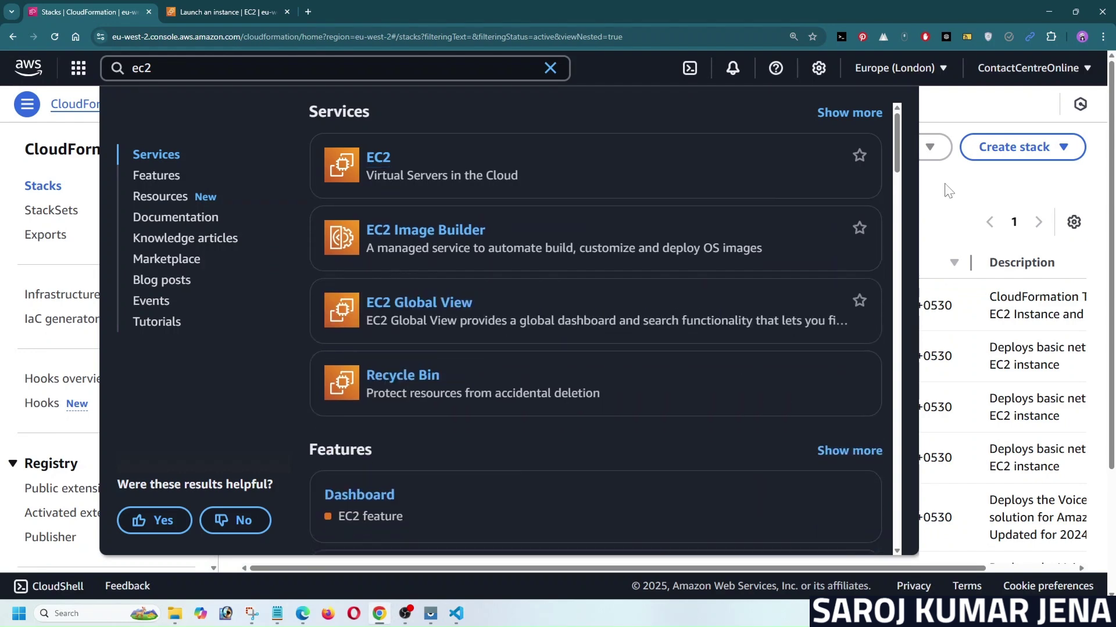
pyautogui.press('Escape')
pyautogui.click(988, 149)
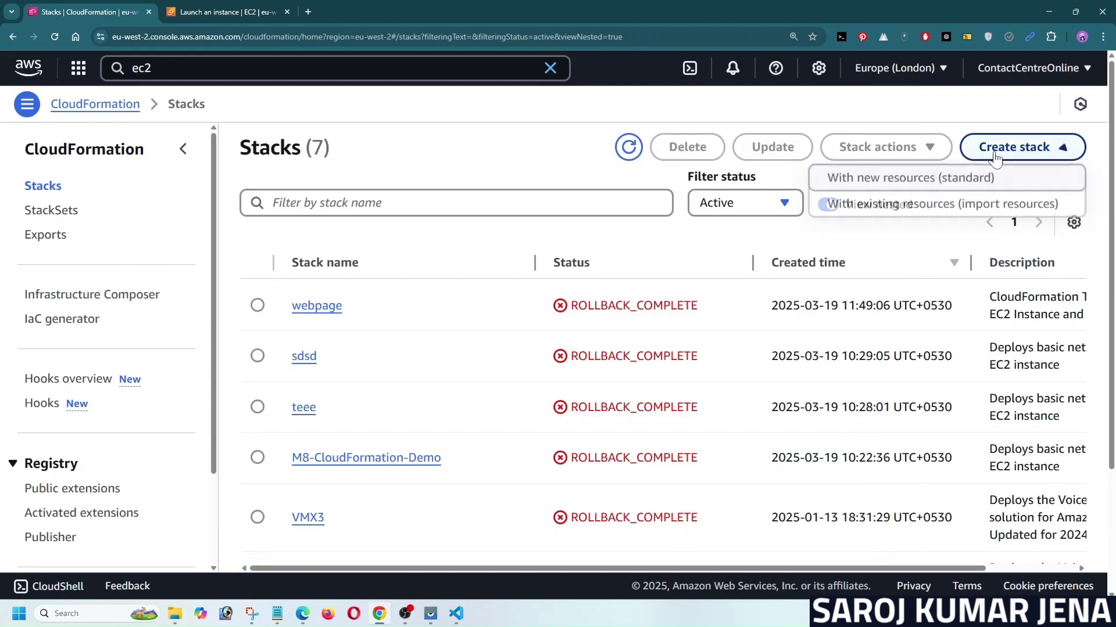
pyautogui.click(863, 181)
# Set the template source to Upload a template file and upload test.yml from the New folder (2) folder
pyautogui.scroll(-2, 850, 260)
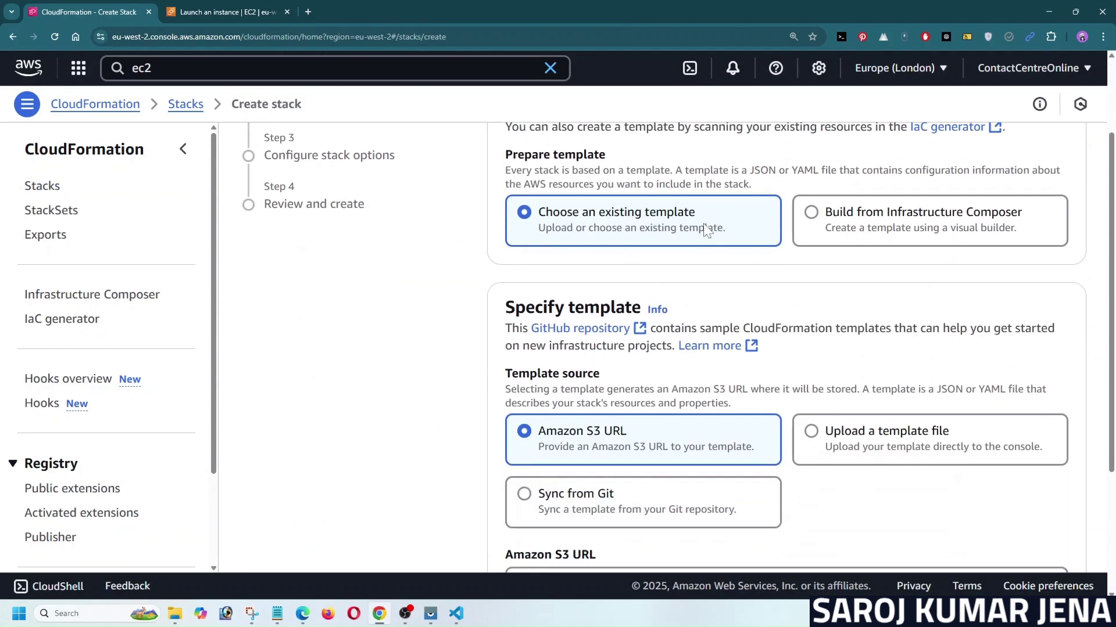
pyautogui.scroll(-1, 697, 229)
pyautogui.scroll(-1, 697, 229)
pyautogui.scroll(-1, 851, 334)
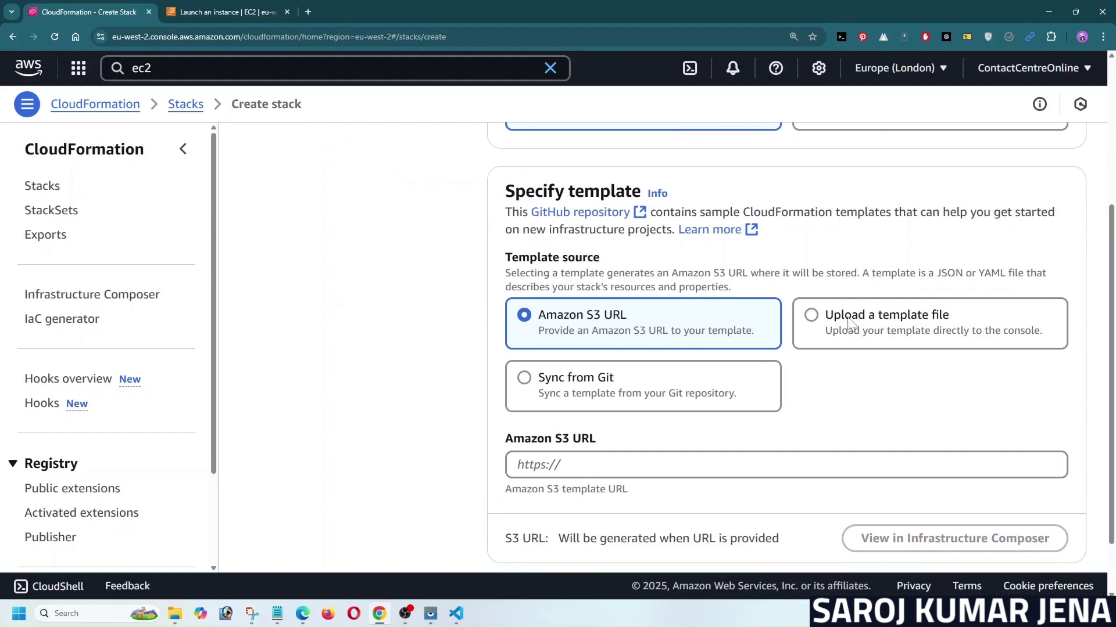
pyautogui.click(854, 340)
pyautogui.scroll(-1, 839, 343)
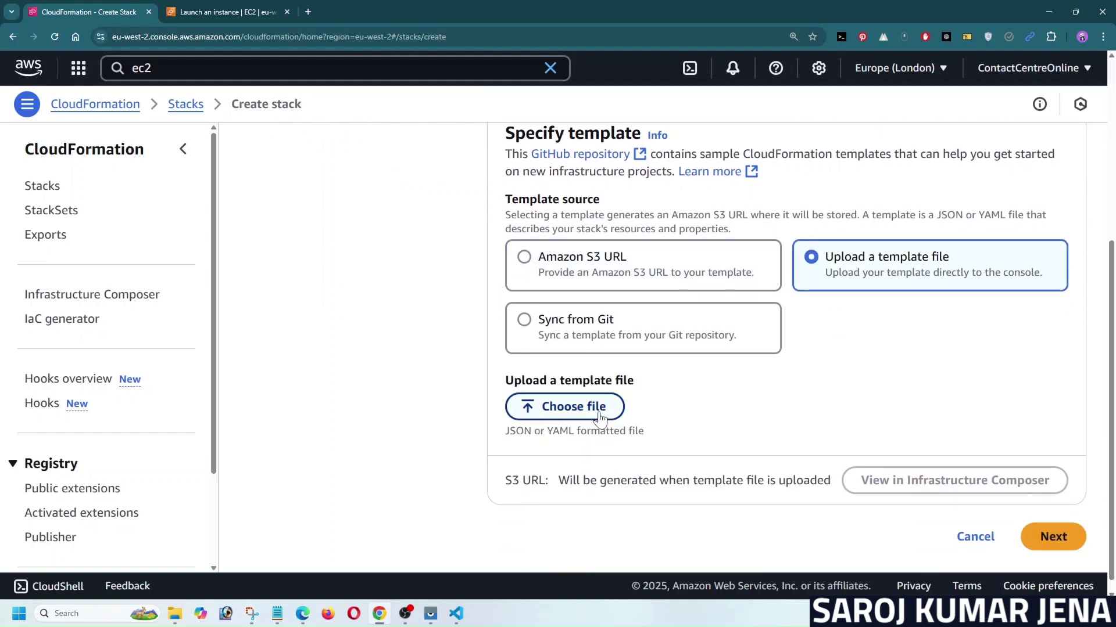
pyautogui.click(568, 410)
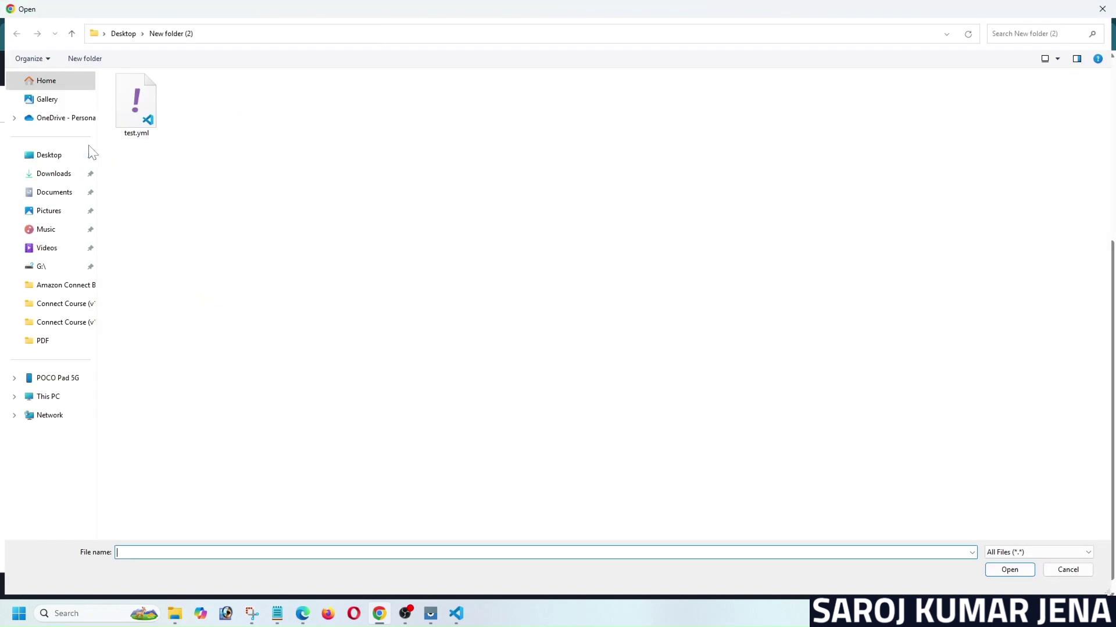
pyautogui.doubleClick(136, 114)
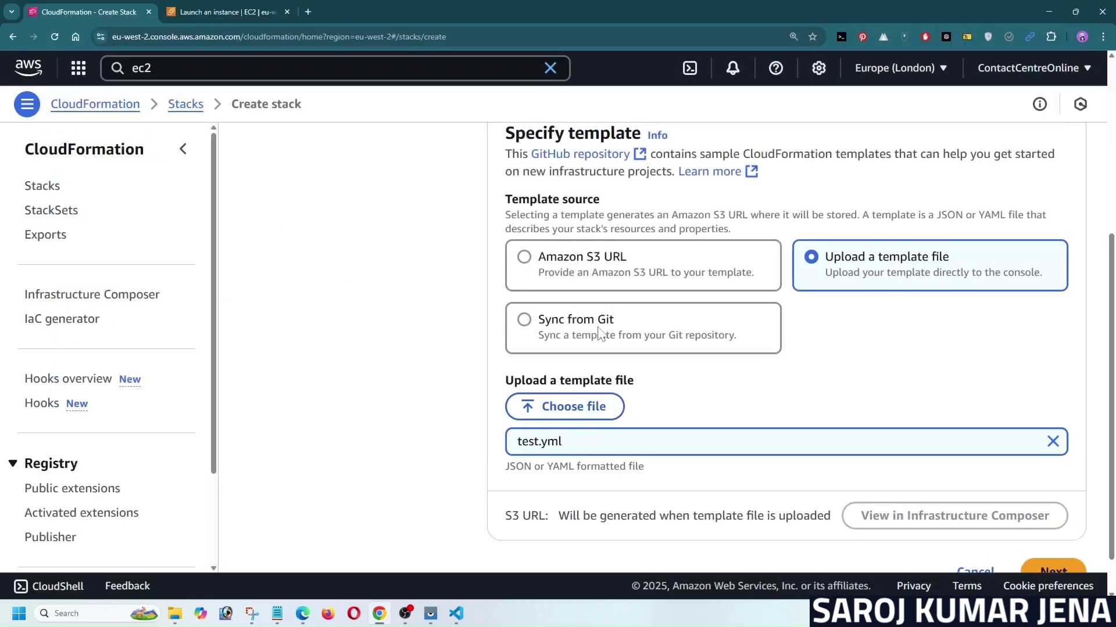
# Check the S3 URL generated for the uploaded template file
pyautogui.scroll(-1, 671, 365)
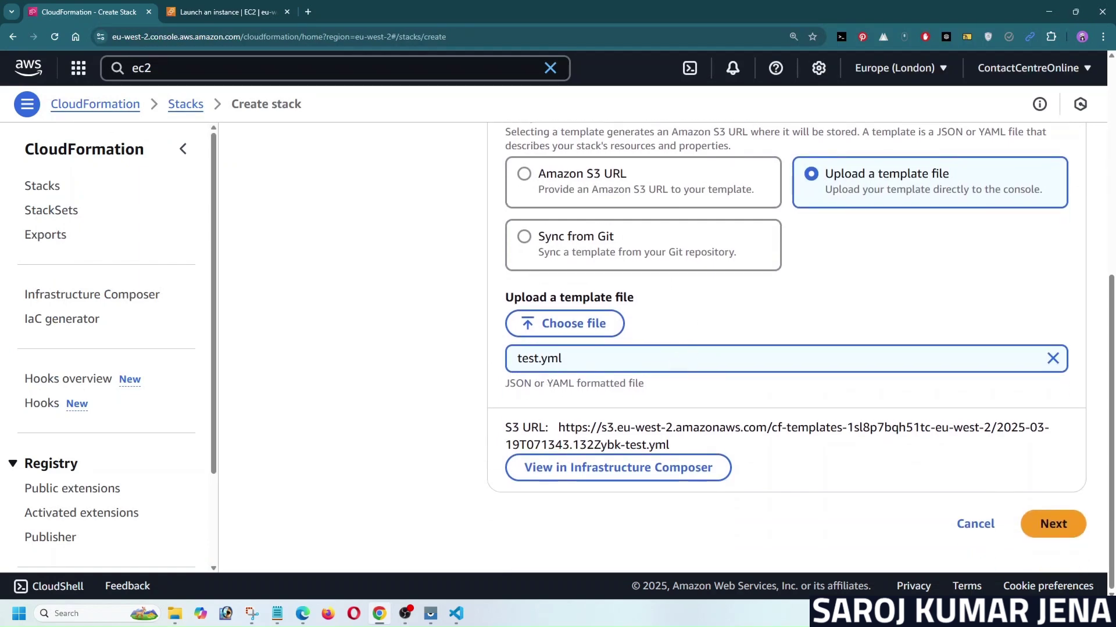
pyautogui.moveTo(505, 428); pyautogui.dragTo(539, 428)
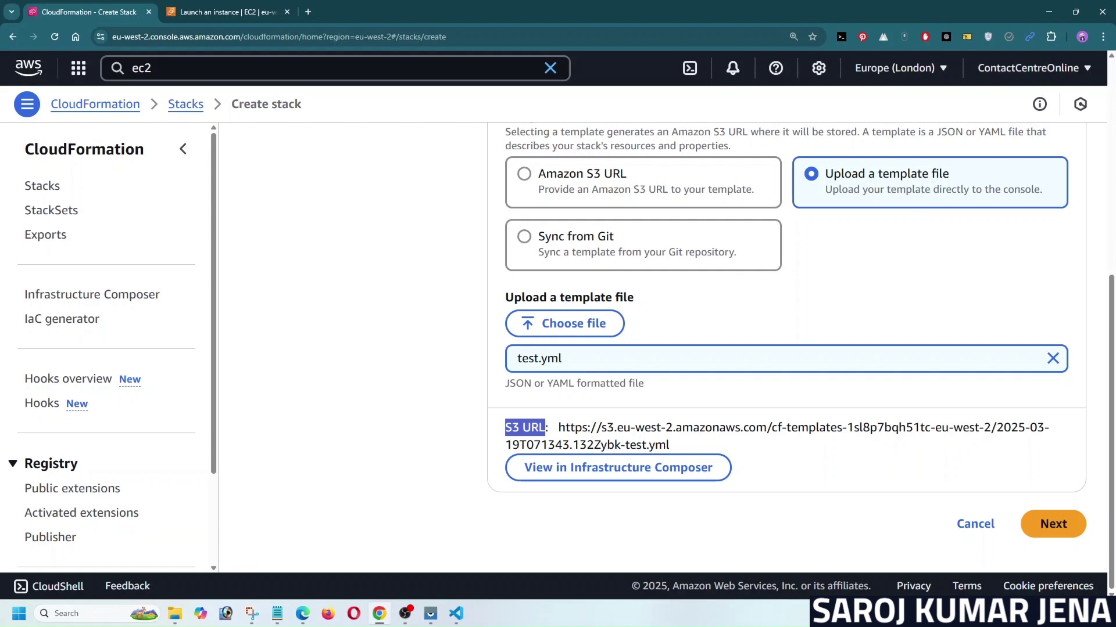
pyautogui.moveTo(559, 427); pyautogui.dragTo(689, 443)
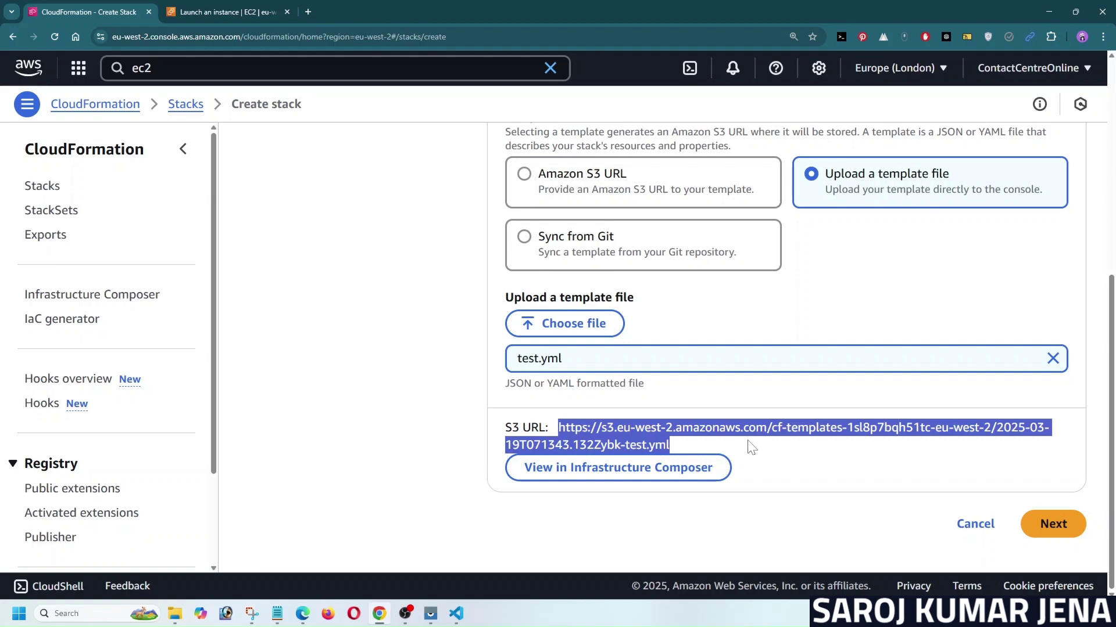
# Proceed to the stack details, name the stack CloudFormation-Demo, and continue to the stack options
pyautogui.click(1059, 529)
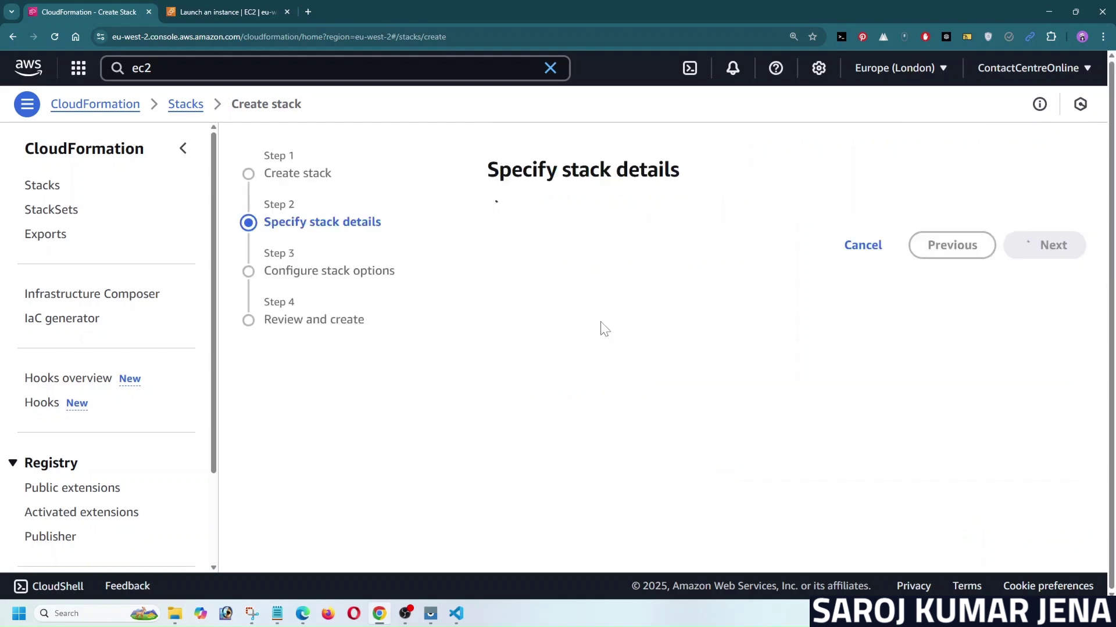
pyautogui.write('CloudFormation-Demo')
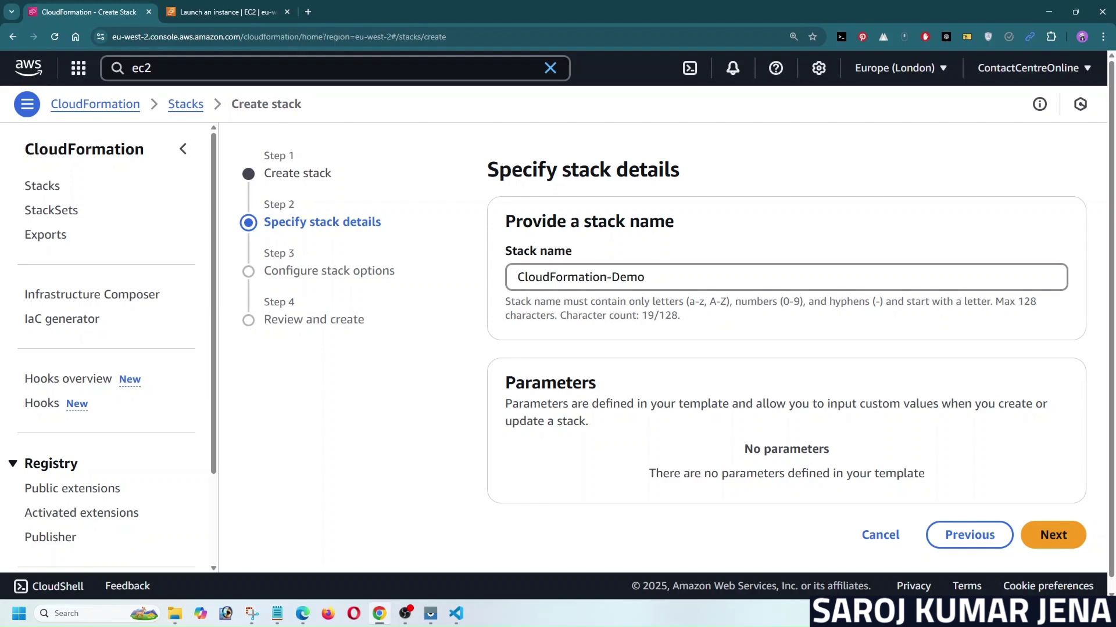
pyautogui.click(1052, 536)
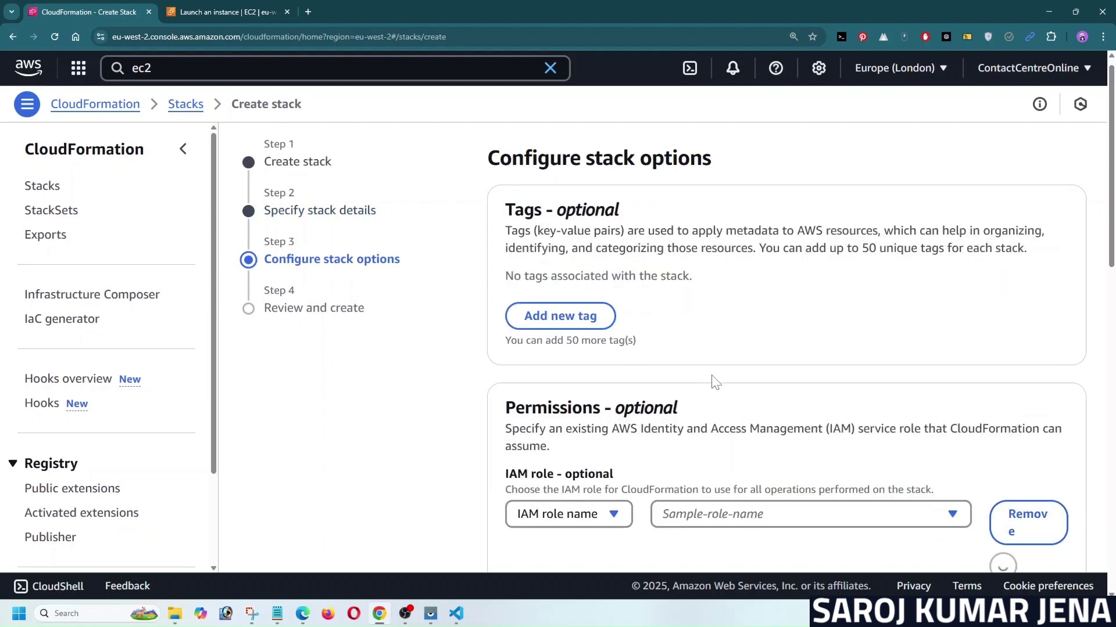
# Look over the IAM role and stack failure options, keep the default stack options, and continue to the review
pyautogui.scroll(-2, 732, 348)
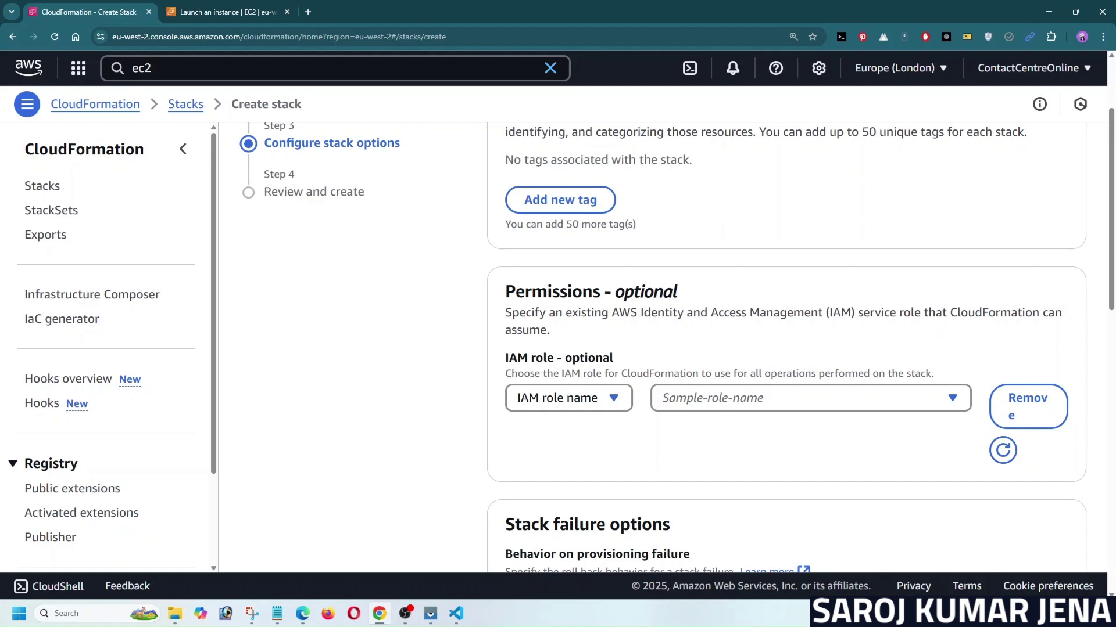
pyautogui.moveTo(535, 361); pyautogui.dragTo(643, 361)
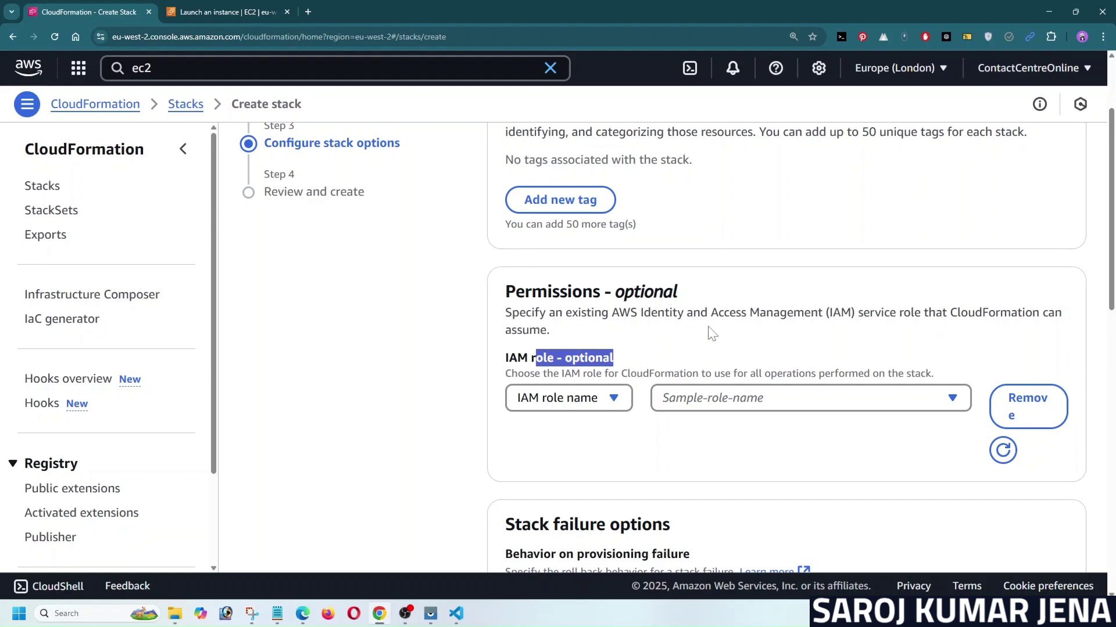
pyautogui.scroll(-5, 712, 332)
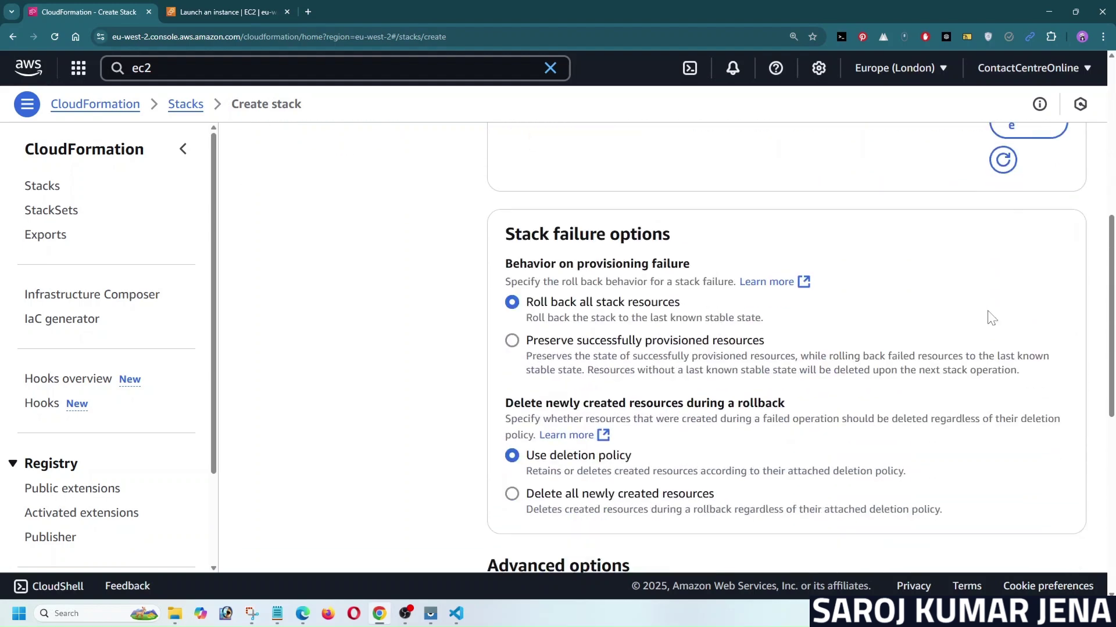
pyautogui.scroll(-8, 966, 319)
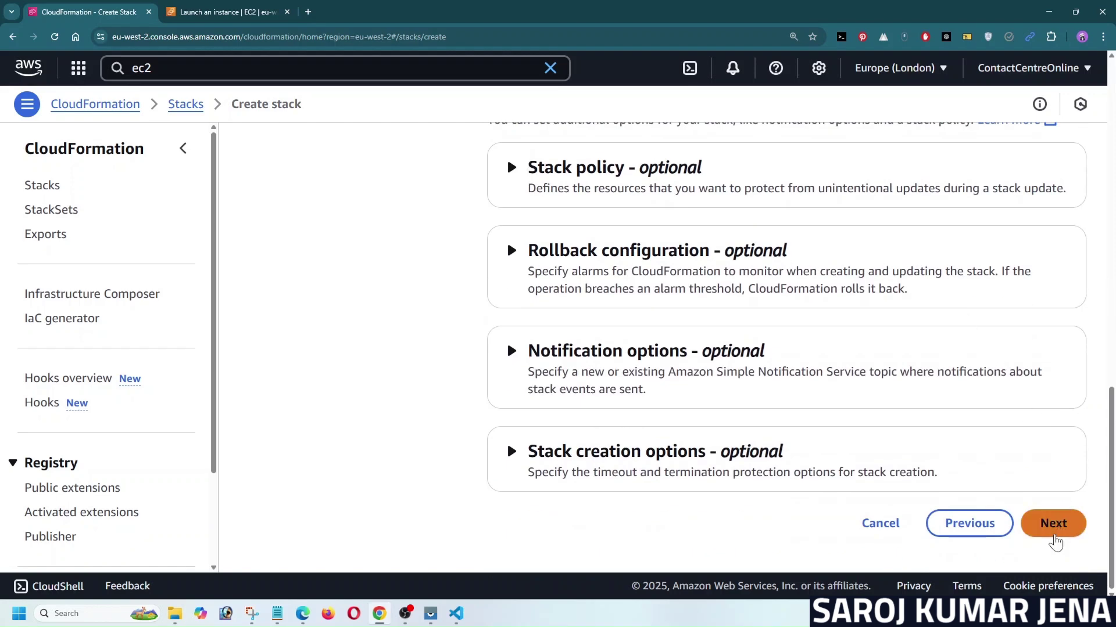
pyautogui.click(1053, 526)
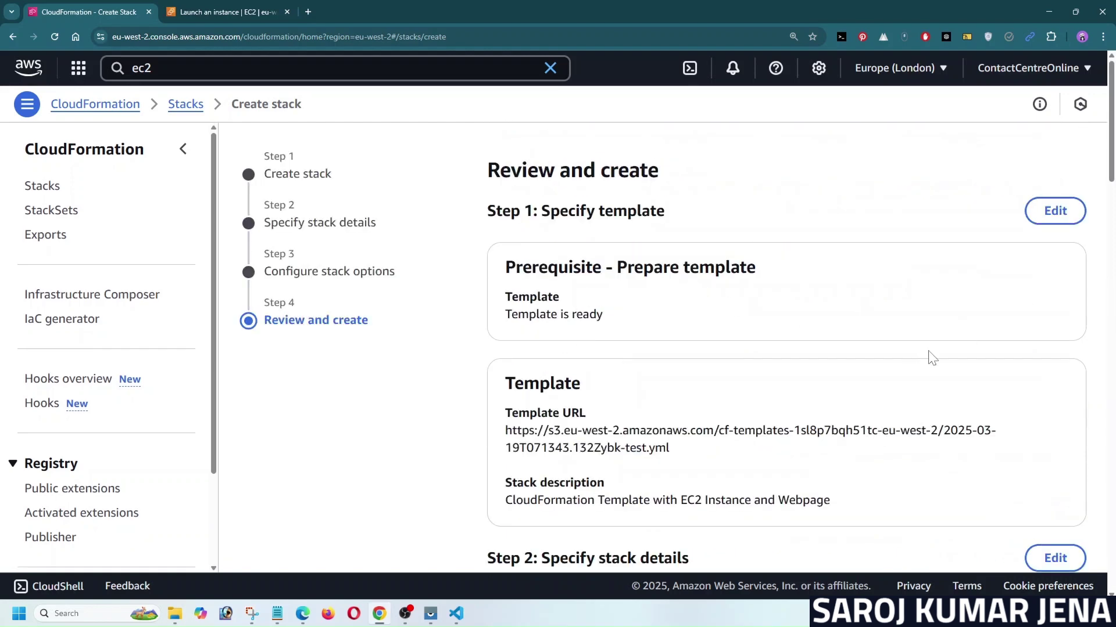
# Go through the review summary and submit the CloudFormation-Demo stack for creation
pyautogui.scroll(-12, 953, 351)
pyautogui.scroll(-15, 955, 351)
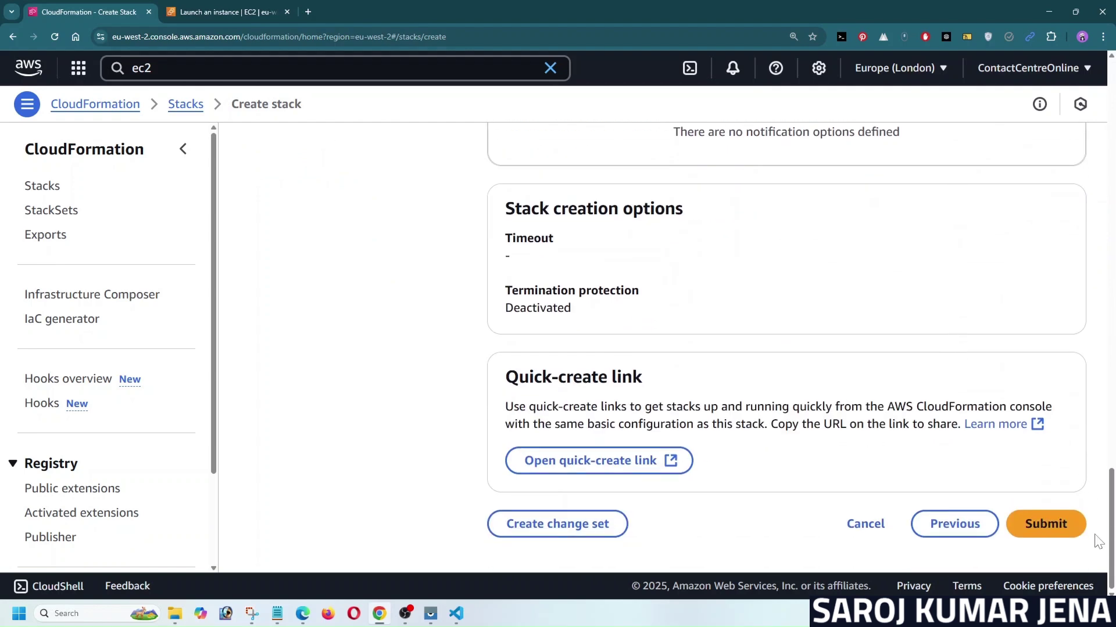
pyautogui.click(1046, 525)
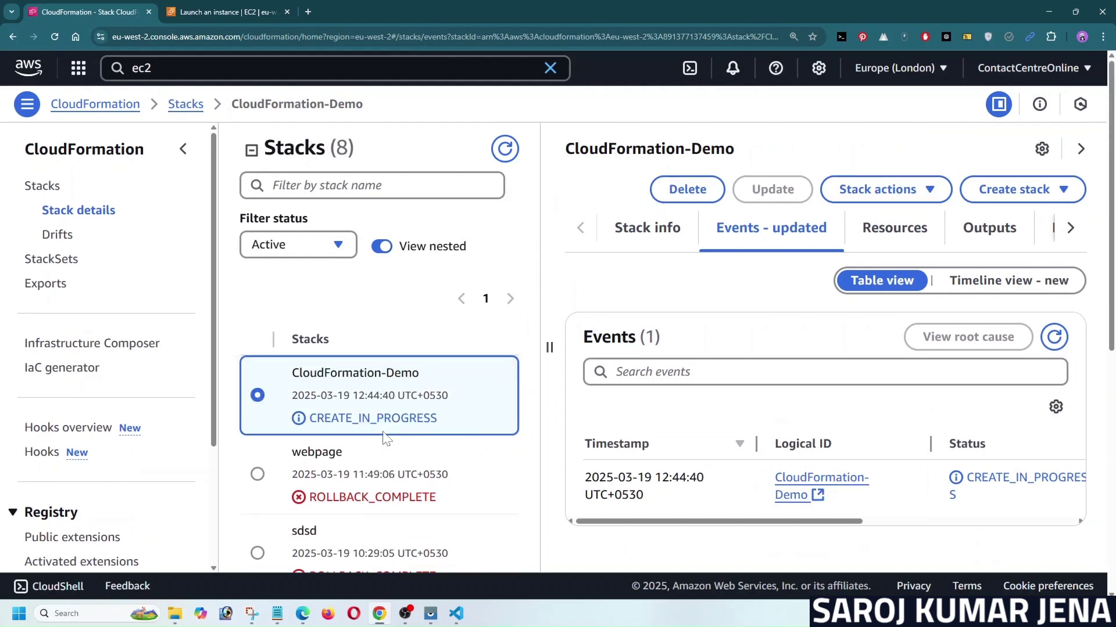
# Check the CloudFormation-Demo stack's creation status, refresh its events, and examine the MyEC2Instance entry
pyautogui.moveTo(309, 419); pyautogui.dragTo(431, 419)
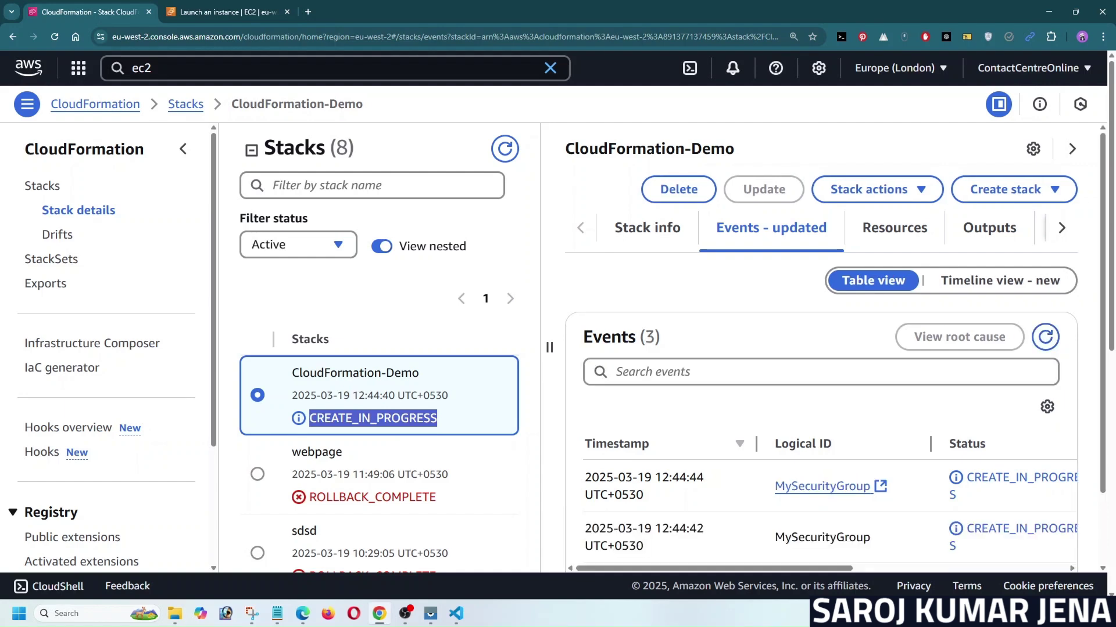
pyautogui.scroll(-2, 724, 329)
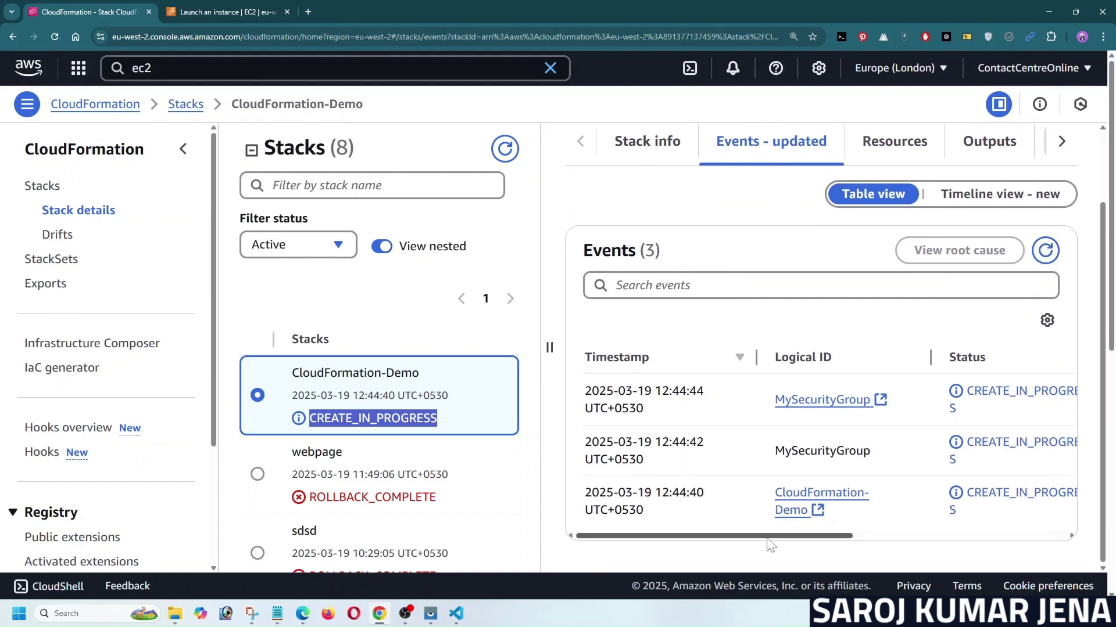
pyautogui.moveTo(768, 539); pyautogui.dragTo(856, 535)
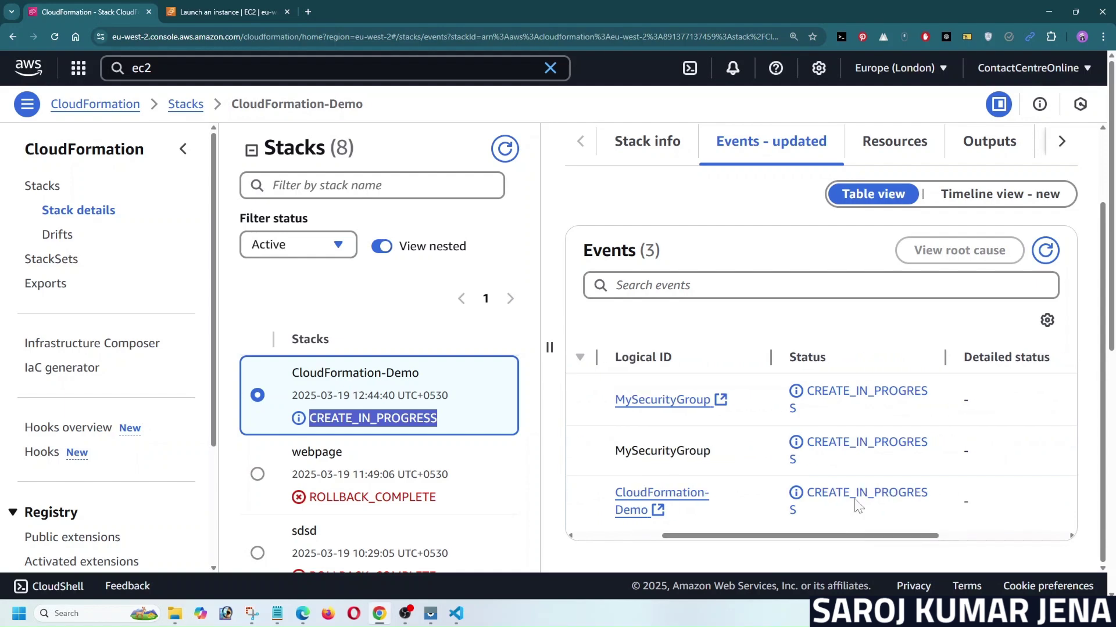
pyautogui.click(1046, 250)
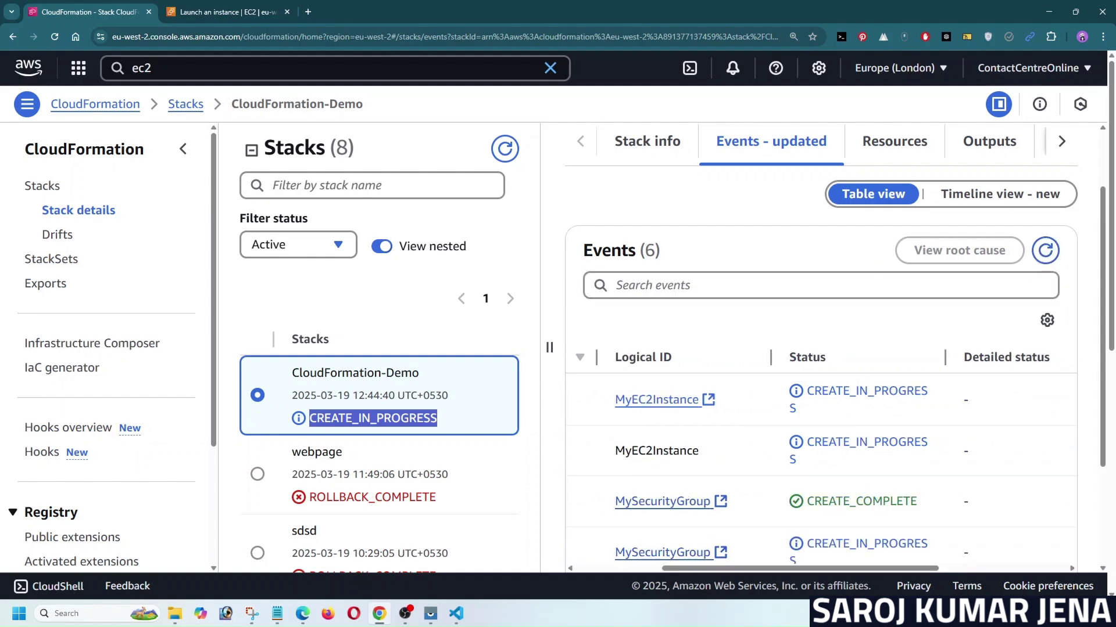
pyautogui.moveTo(625, 451); pyautogui.dragTo(868, 442)
pyautogui.moveTo(829, 570); pyautogui.dragTo(744, 569)
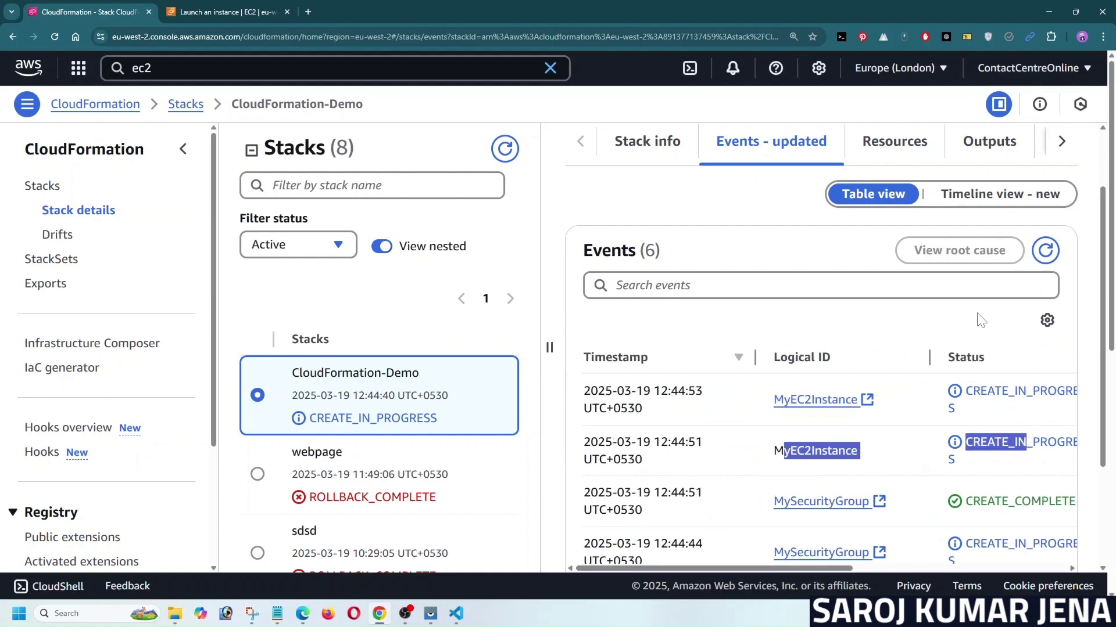
# Refresh the events to check their detailed status, and refresh the stack list to recheck CloudFormation-Demo's status
pyautogui.click(1046, 252)
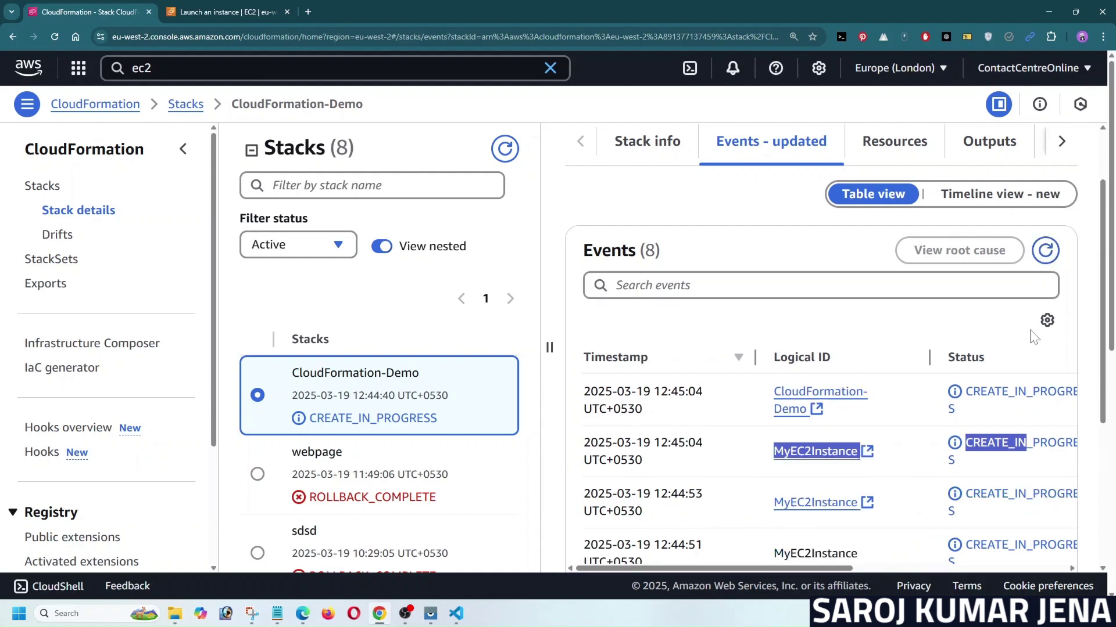
pyautogui.moveTo(832, 568); pyautogui.dragTo(980, 569)
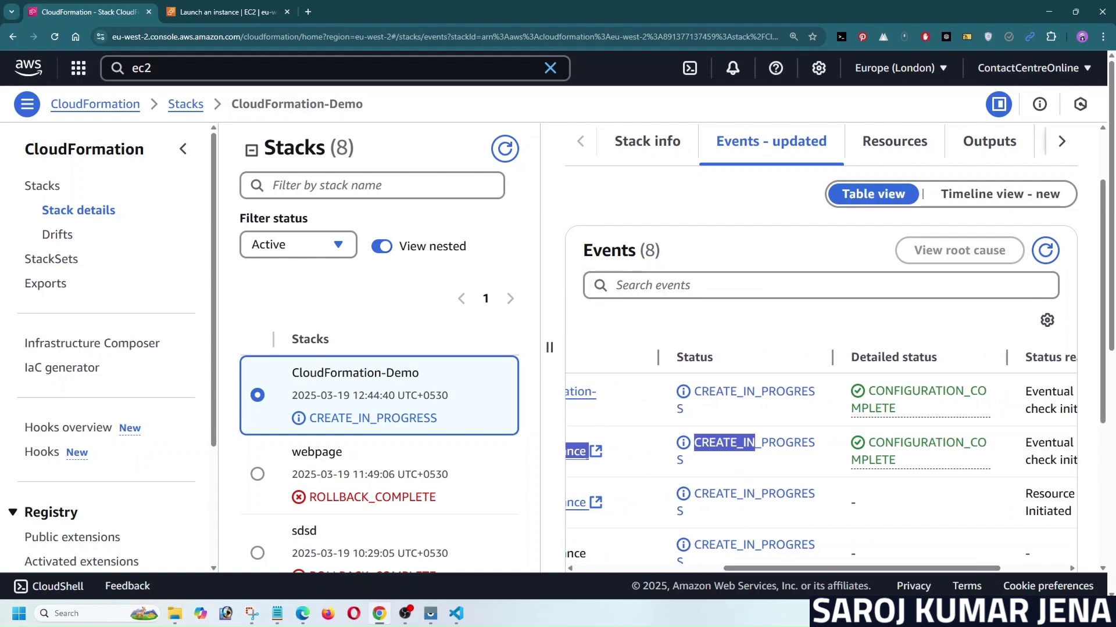
pyautogui.moveTo(310, 418); pyautogui.dragTo(455, 425)
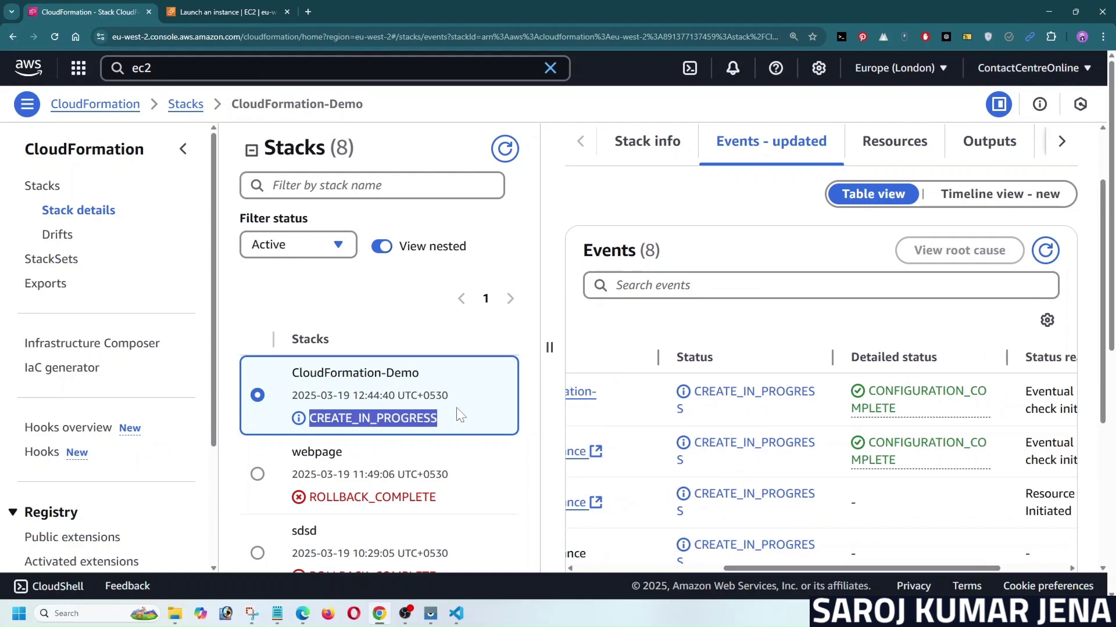
pyautogui.click(504, 151)
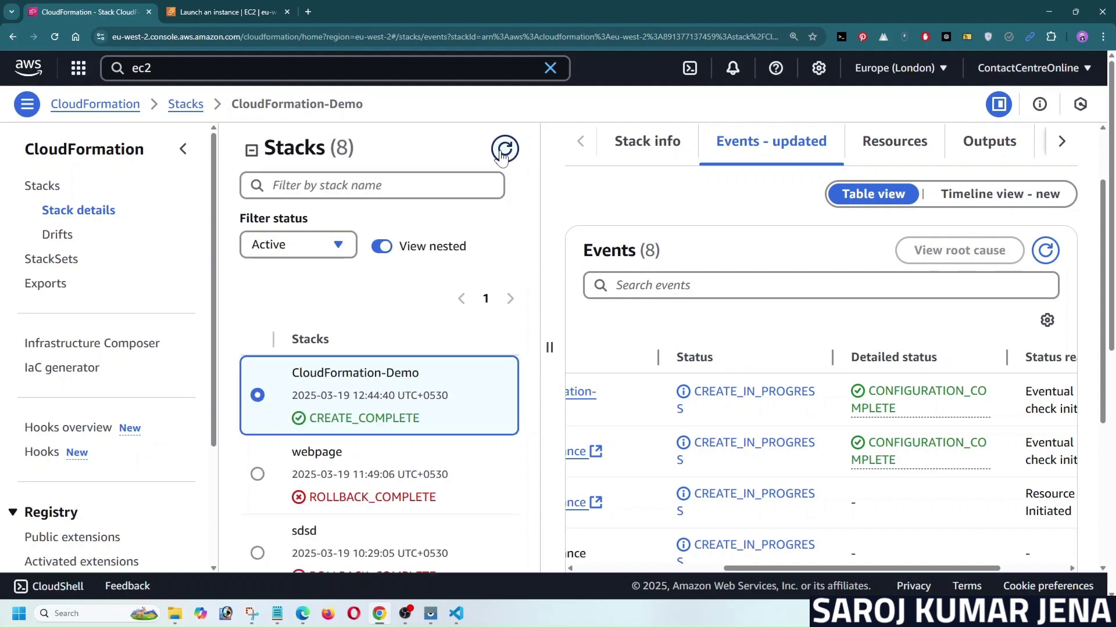
# Check the CloudFormation-Demo stack's status in the stack list and open the list of running EC2 instances
pyautogui.moveTo(310, 418); pyautogui.dragTo(426, 419)
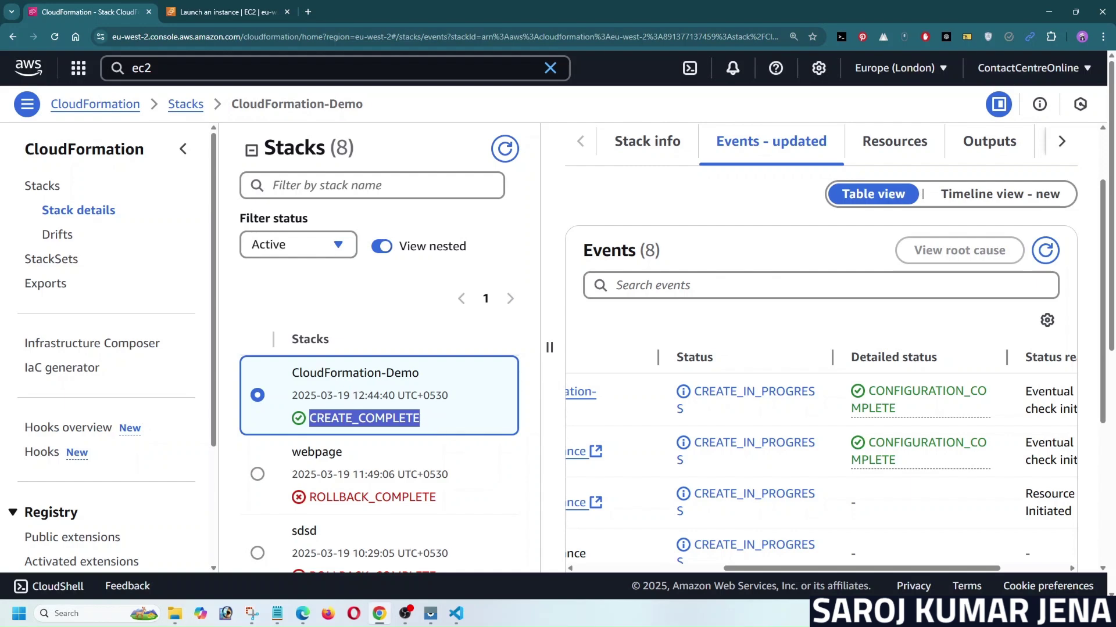
pyautogui.click(222, 13)
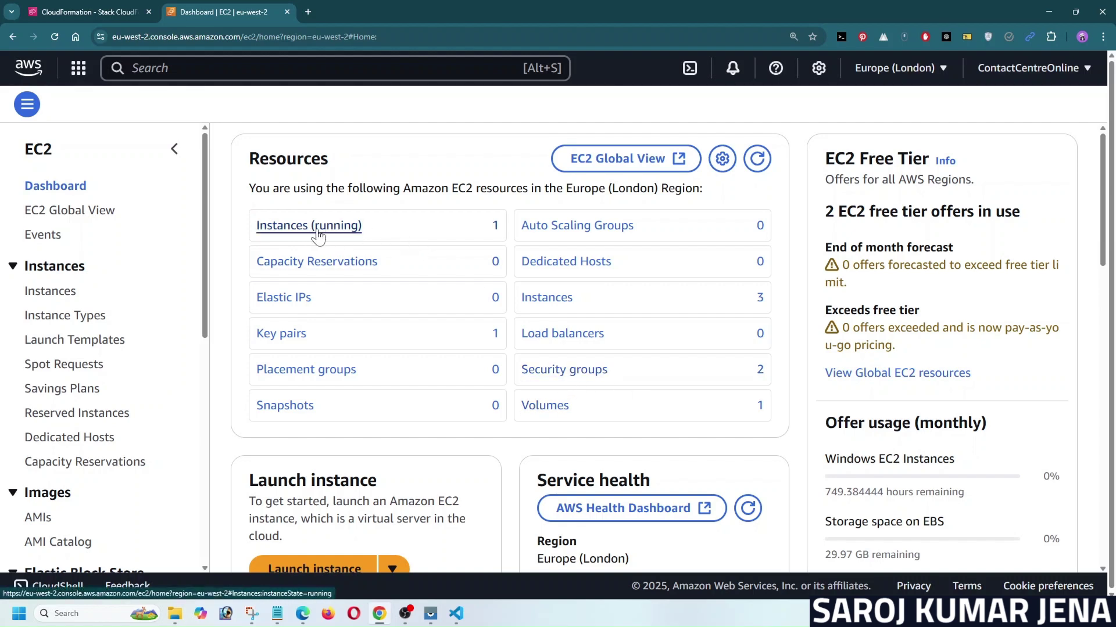
pyautogui.click(297, 228)
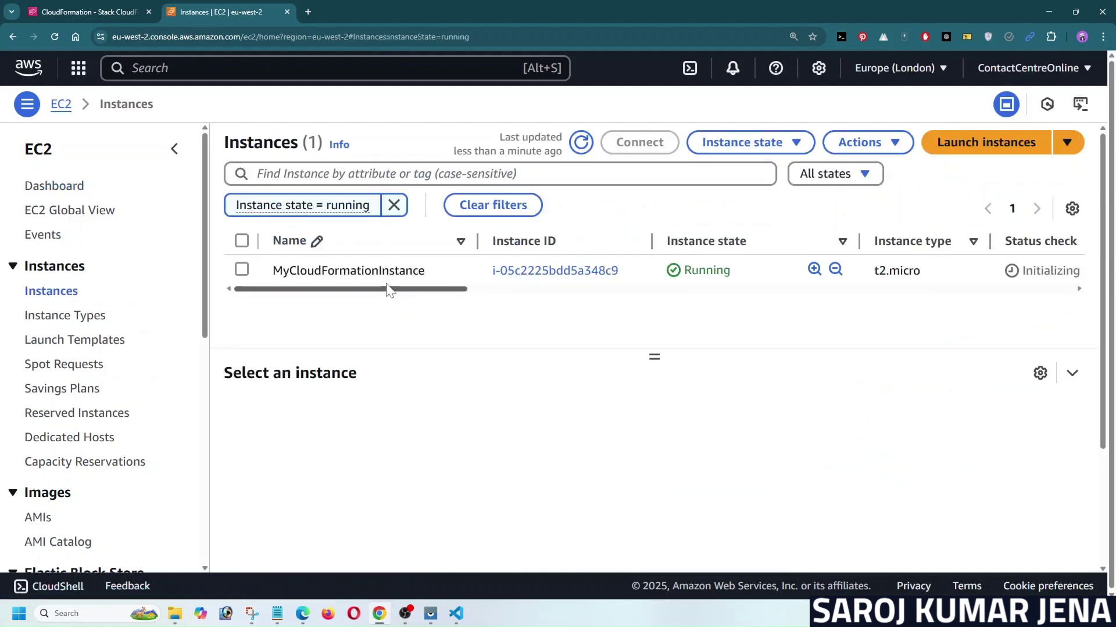
# Examine MyCloudFormationInstance's public IPv4 address, security group name and platform details in the instance list, widening the security group column
pyautogui.moveTo(398, 294); pyautogui.dragTo(575, 295)
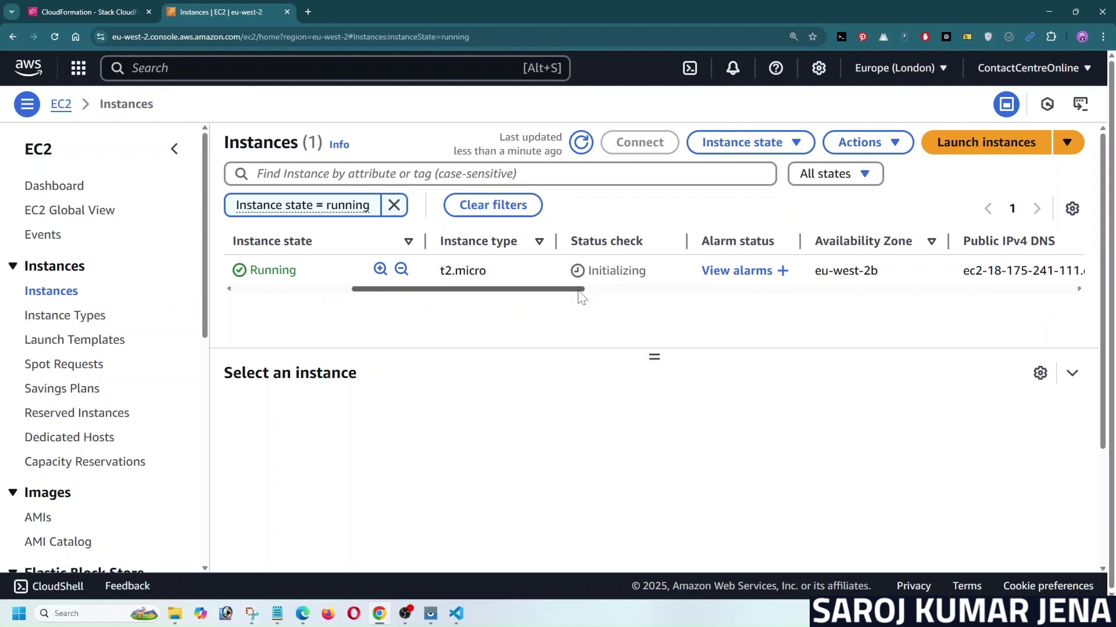
pyautogui.moveTo(581, 297); pyautogui.dragTo(736, 295)
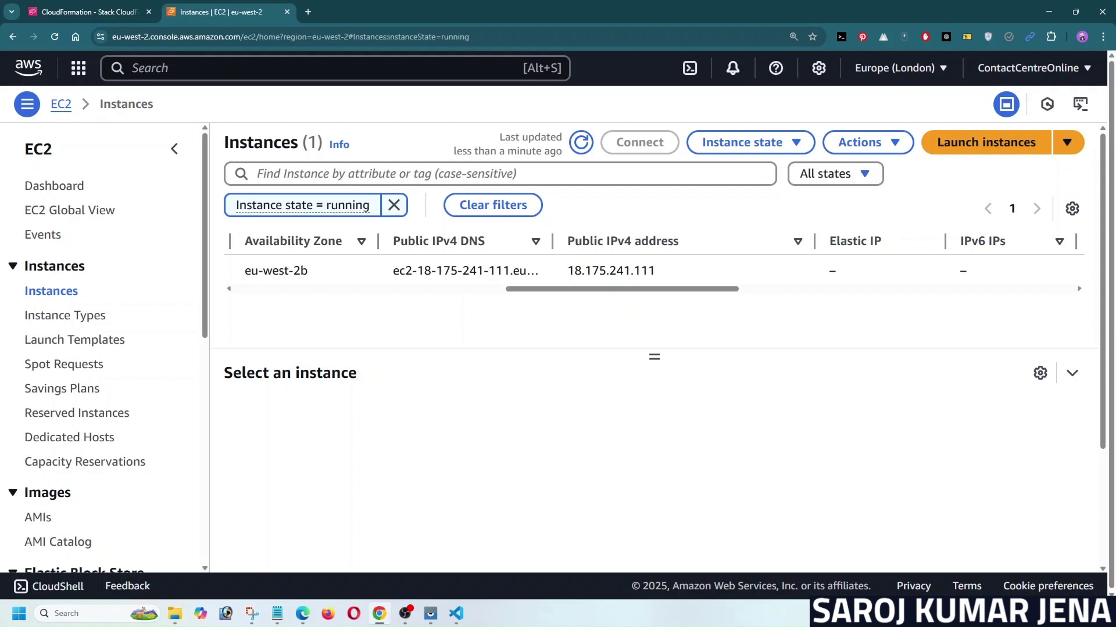
pyautogui.moveTo(566, 271); pyautogui.dragTo(825, 297)
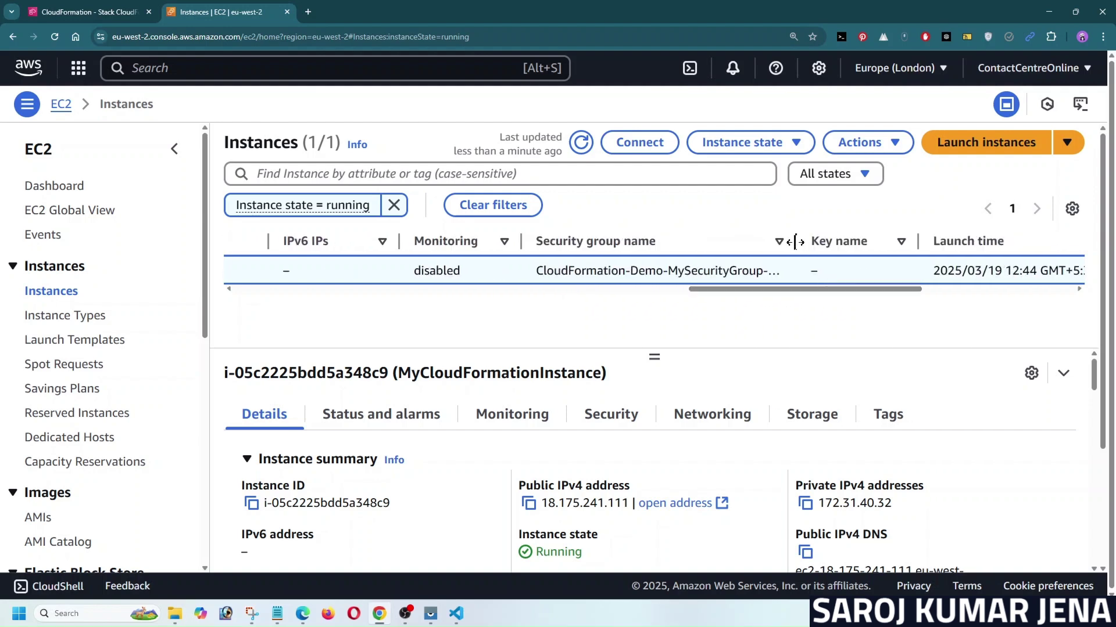
pyautogui.moveTo(831, 246); pyautogui.dragTo(865, 242)
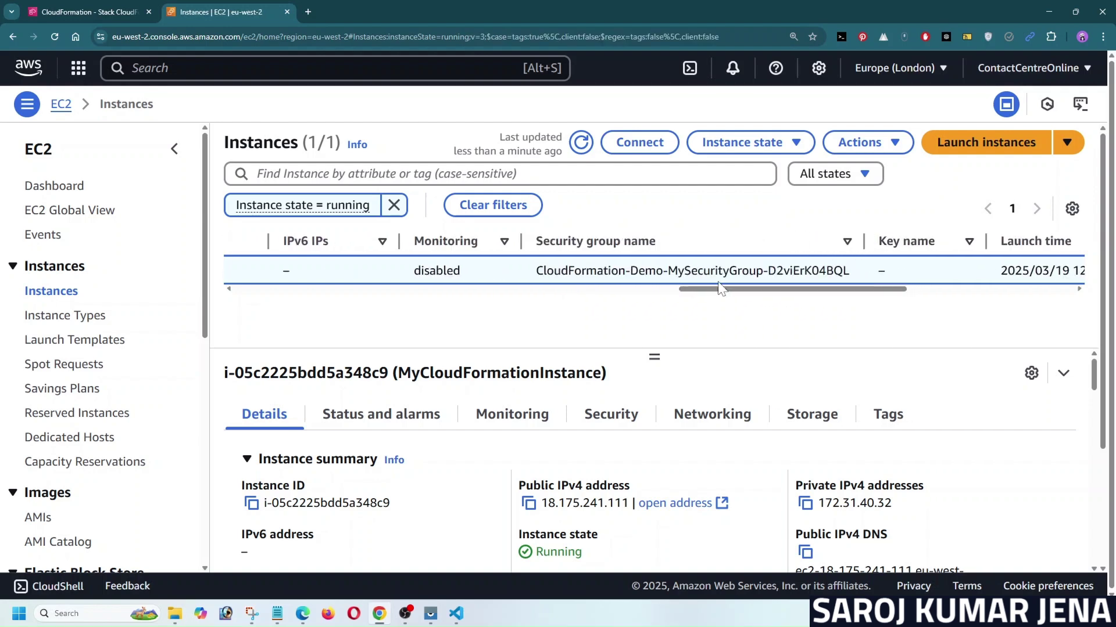
pyautogui.moveTo(720, 288); pyautogui.dragTo(912, 299)
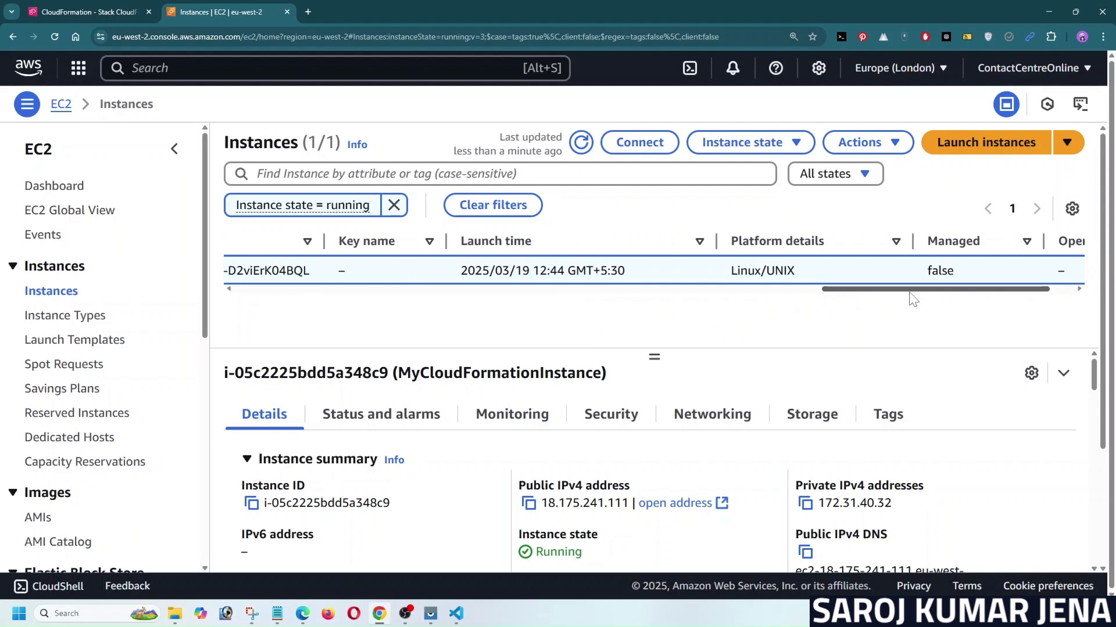
pyautogui.moveTo(731, 279); pyautogui.dragTo(801, 280)
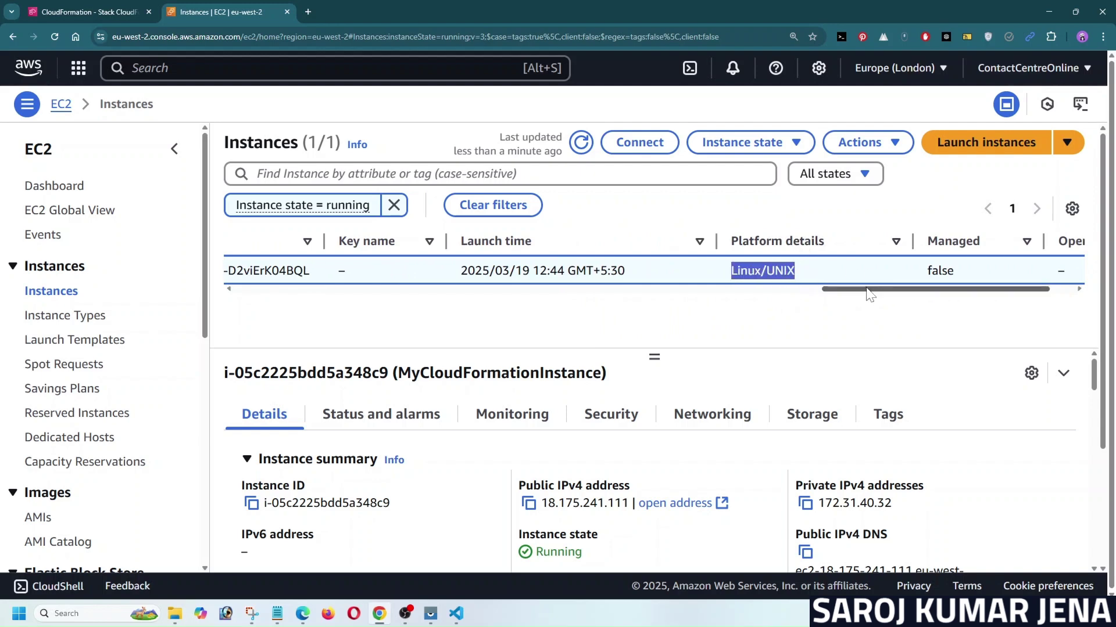
pyautogui.moveTo(869, 294); pyautogui.dragTo(267, 303)
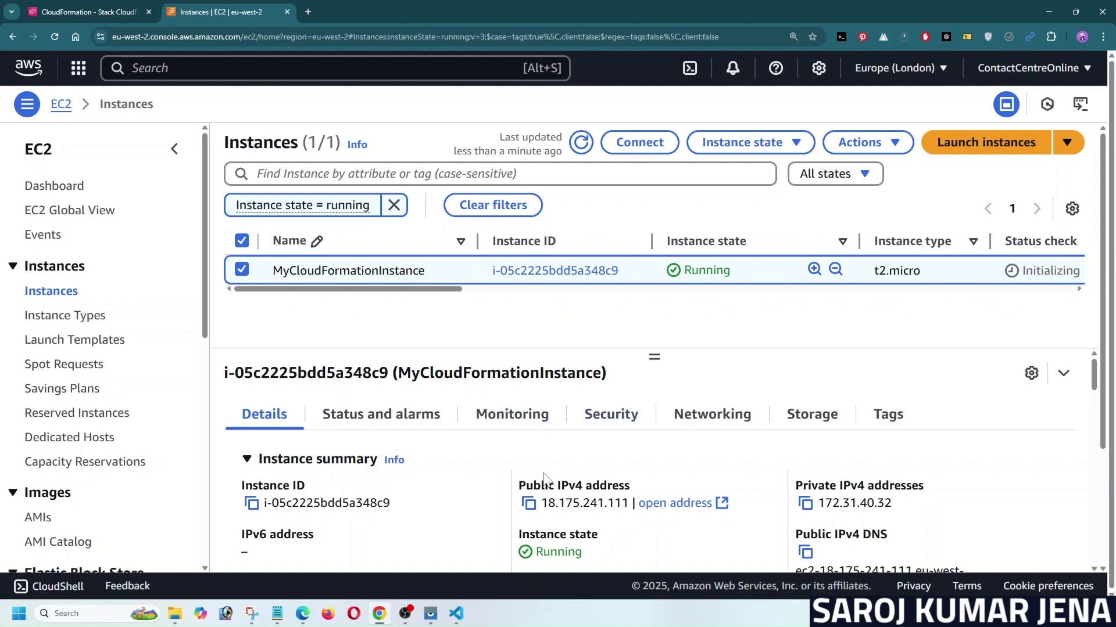
# Copy MyCloudFormationInstance's public IPv4 address, open it in a new browser tab, and look over the demo webpage
pyautogui.click(527, 504)
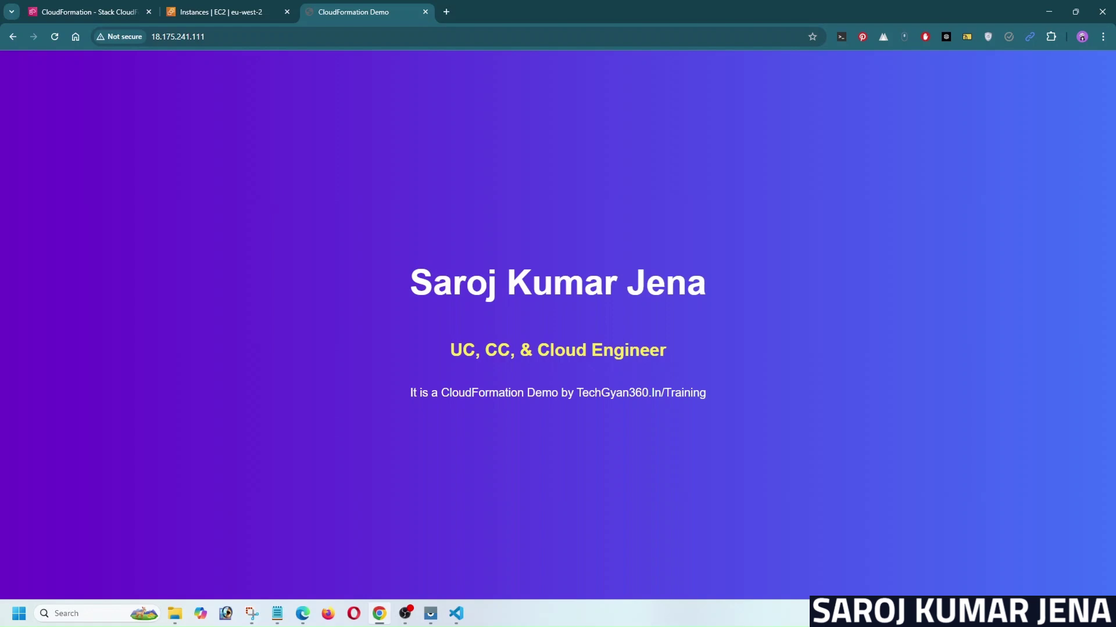
pyautogui.moveTo(408, 282); pyautogui.dragTo(713, 289)
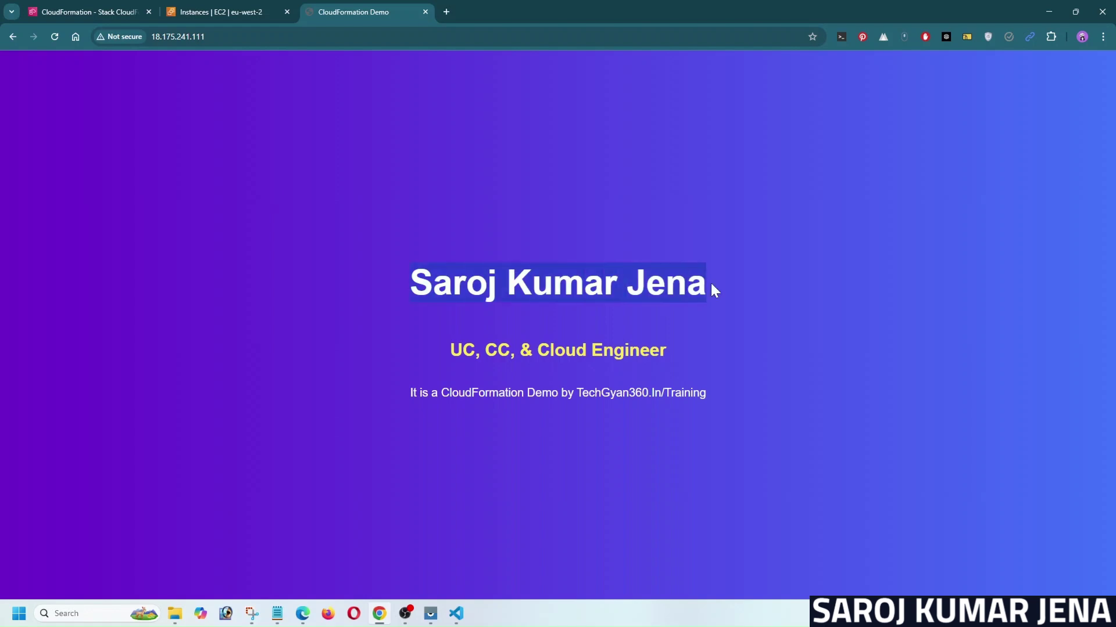
pyautogui.click(417, 365)
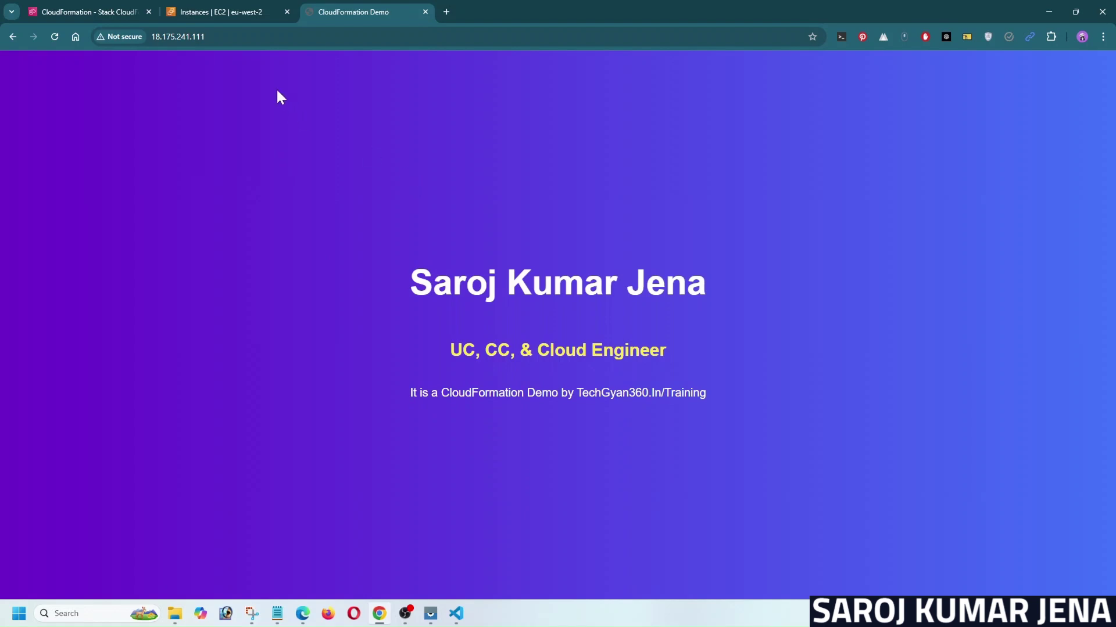
# Return to the CloudFormation-Demo stack and delete it, confirming the deletion
pyautogui.click(214, 14)
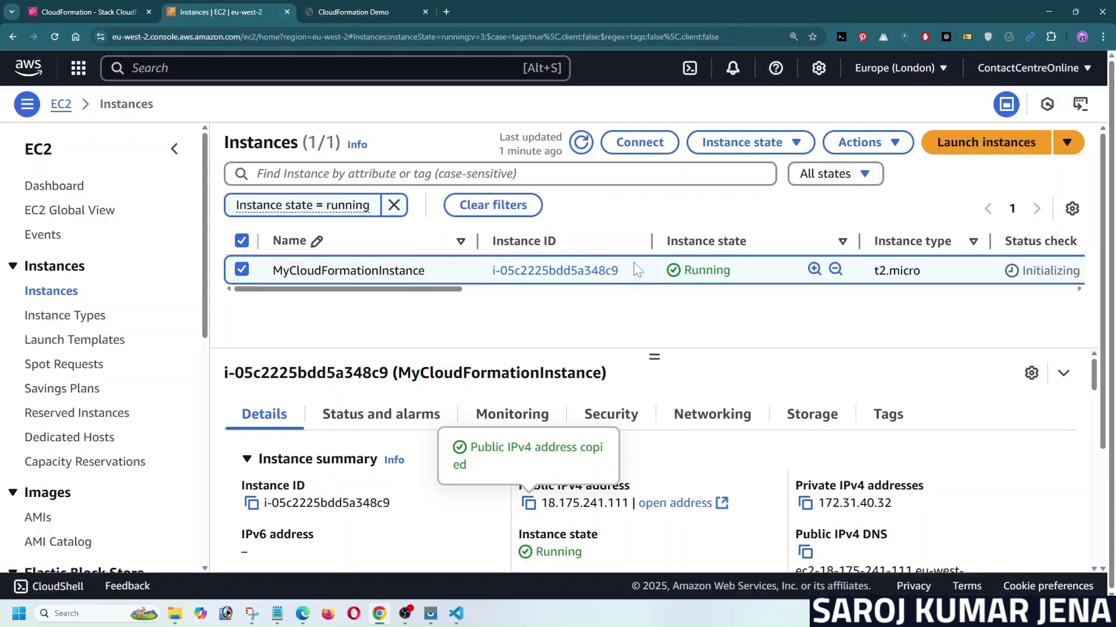
pyautogui.click(83, 13)
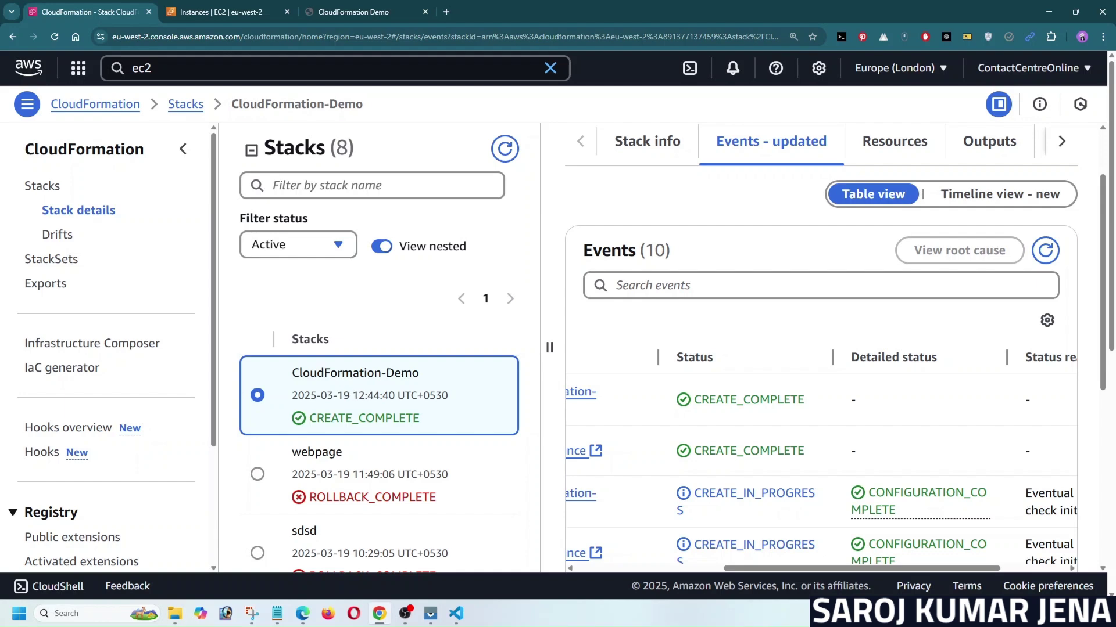
pyautogui.scroll(3, 784, 229)
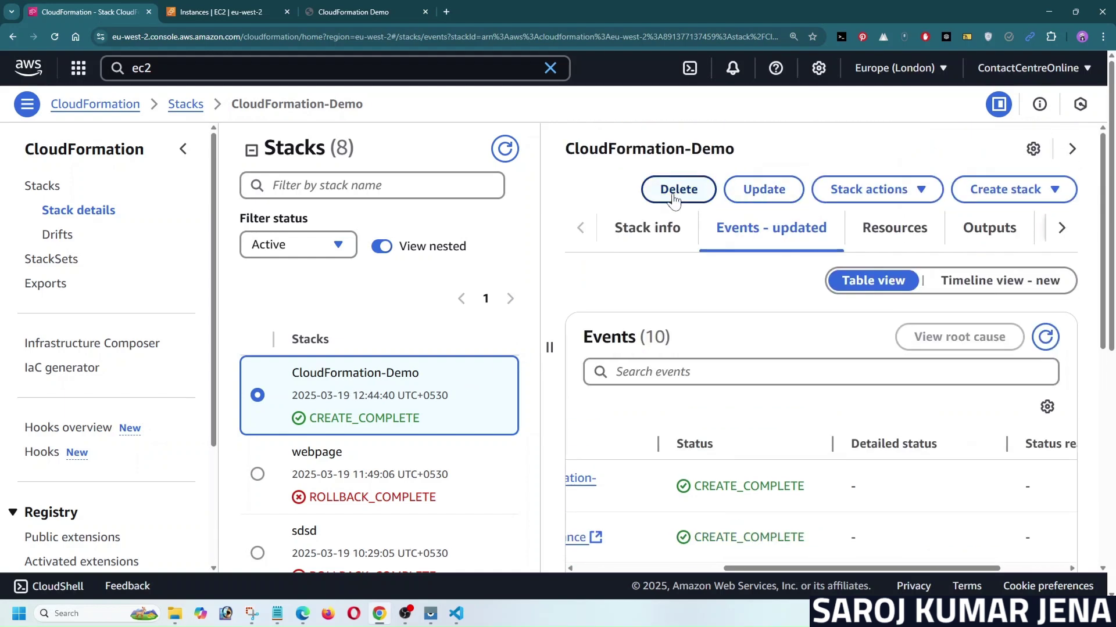
pyautogui.click(674, 190)
pyautogui.click(757, 405)
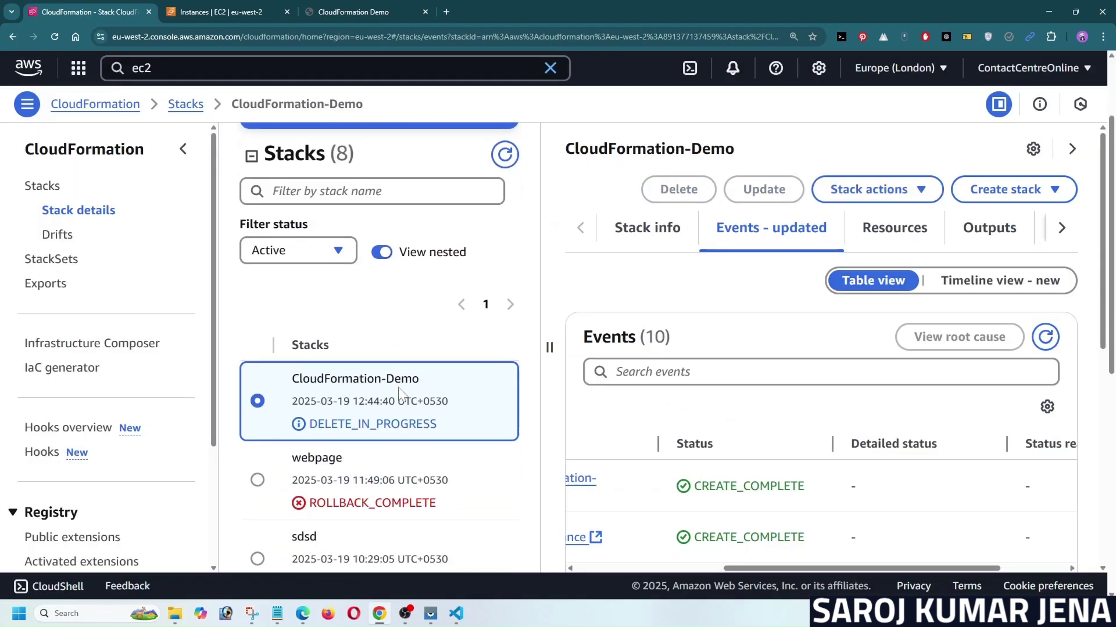
# Check the CloudFormation-Demo stack's deletion status, refresh its events, and examine the newest entries with their logical IDs
pyautogui.moveTo(309, 431); pyautogui.dragTo(445, 431)
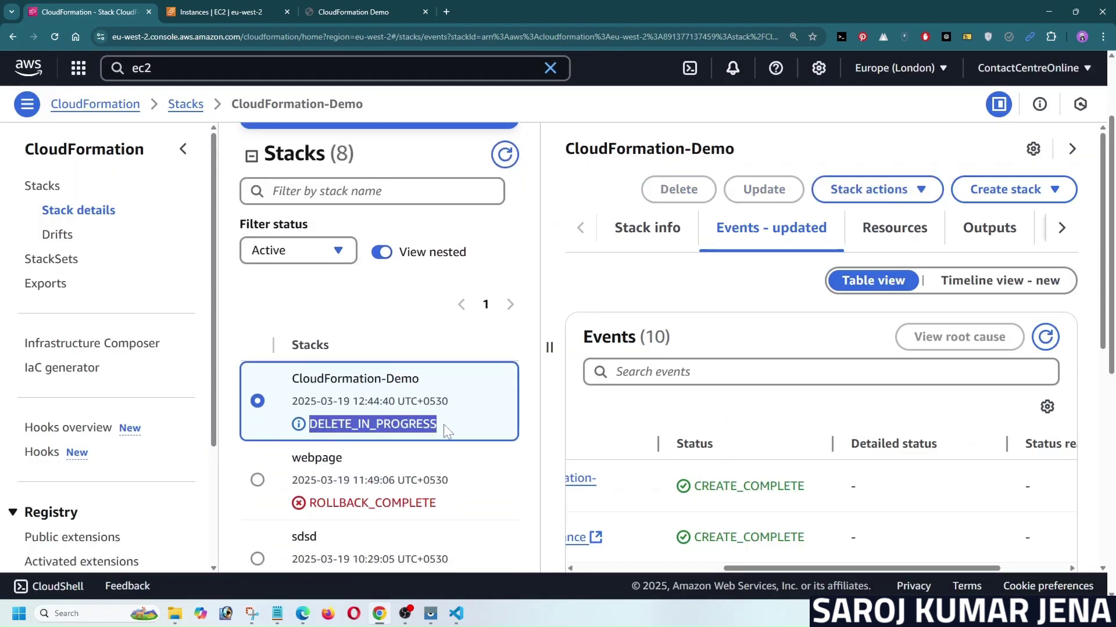
pyautogui.click(1047, 338)
pyautogui.scroll(-3, 770, 419)
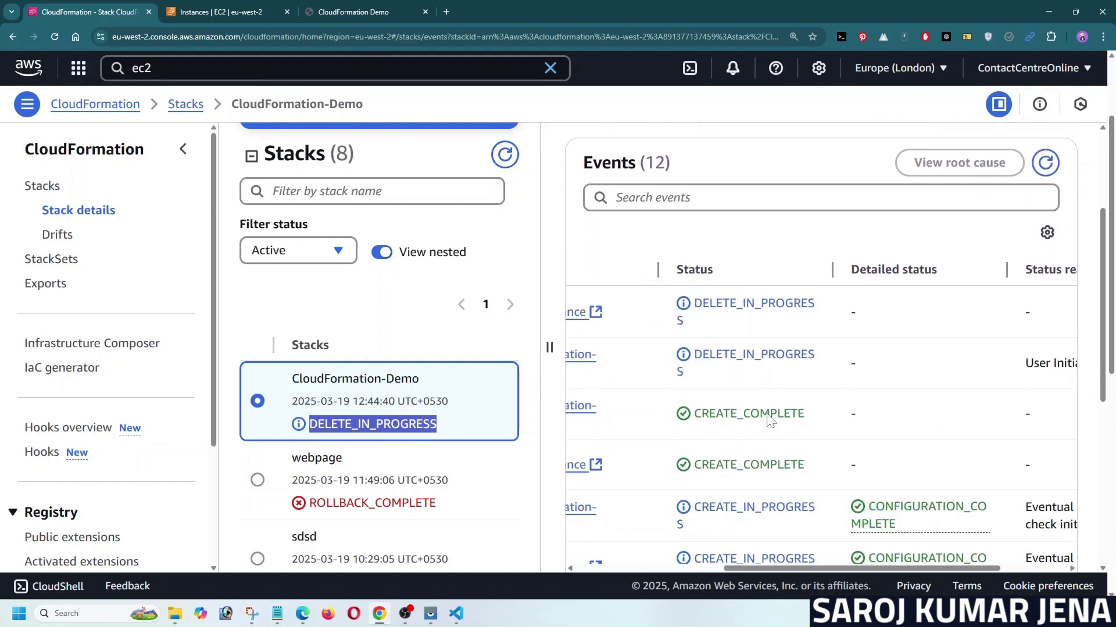
pyautogui.moveTo(750, 567)
pyautogui.mouseDown()
pyautogui.moveTo(617, 567)
pyautogui.moveTo(749, 567)
pyautogui.mouseUp()
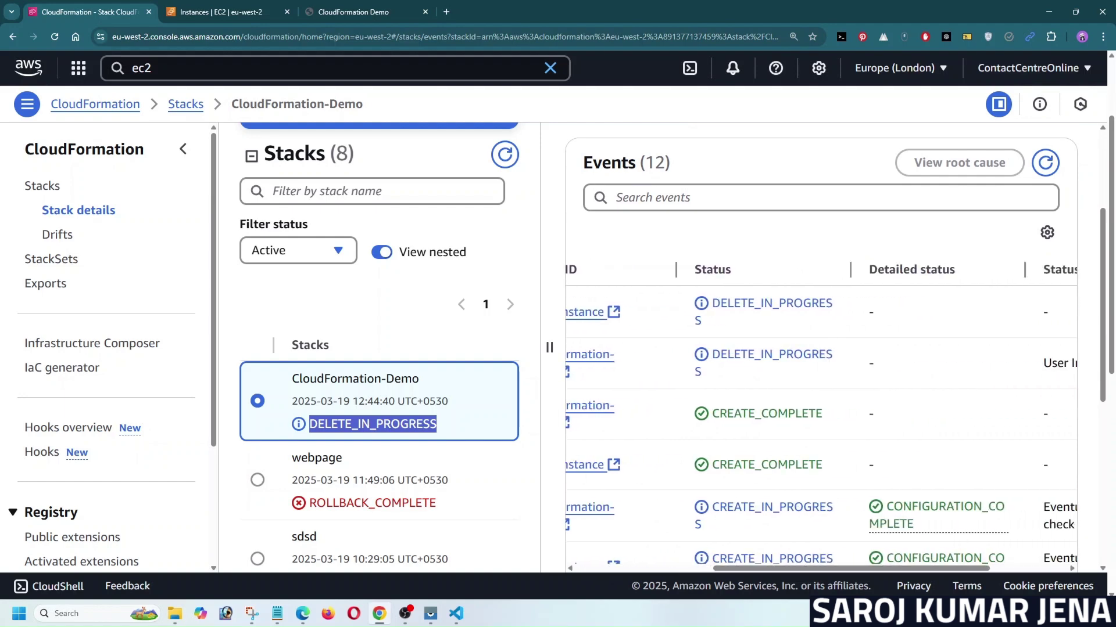
pyautogui.moveTo(716, 359); pyautogui.dragTo(733, 333)
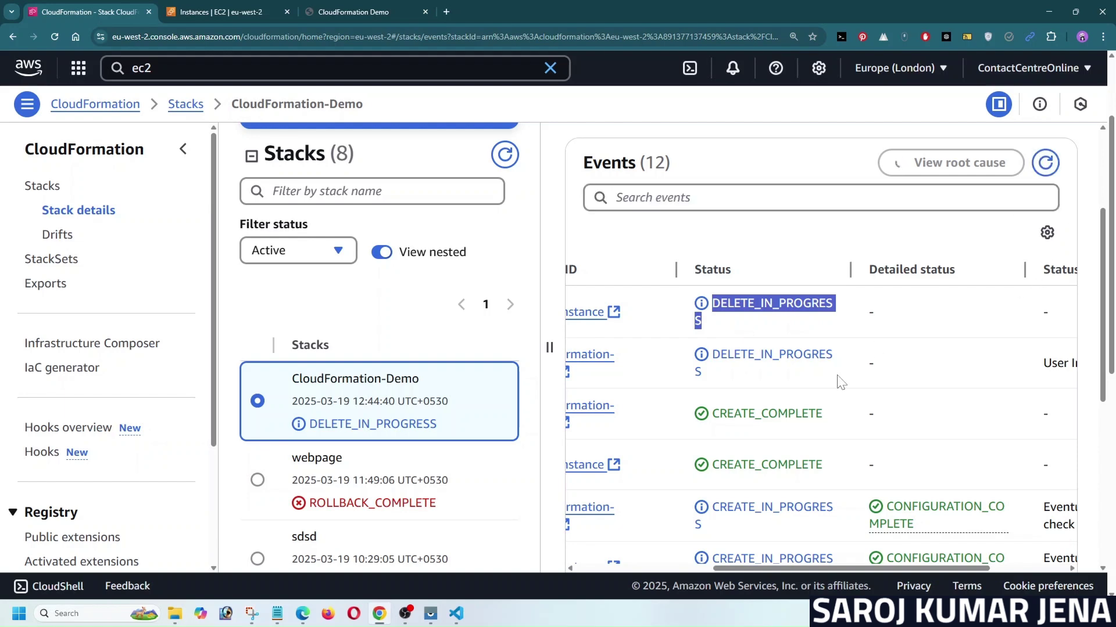
pyautogui.moveTo(731, 570); pyautogui.dragTo(667, 567)
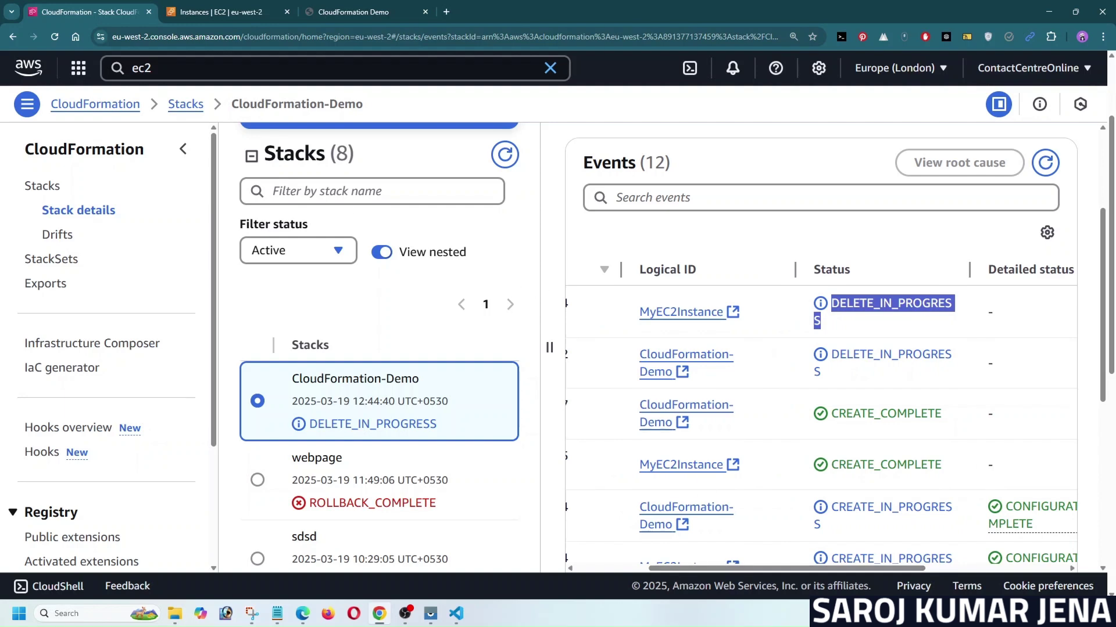
# Refresh the running EC2 instances list to check whether MyCloudFormationInstance is still listed
pyautogui.click(221, 12)
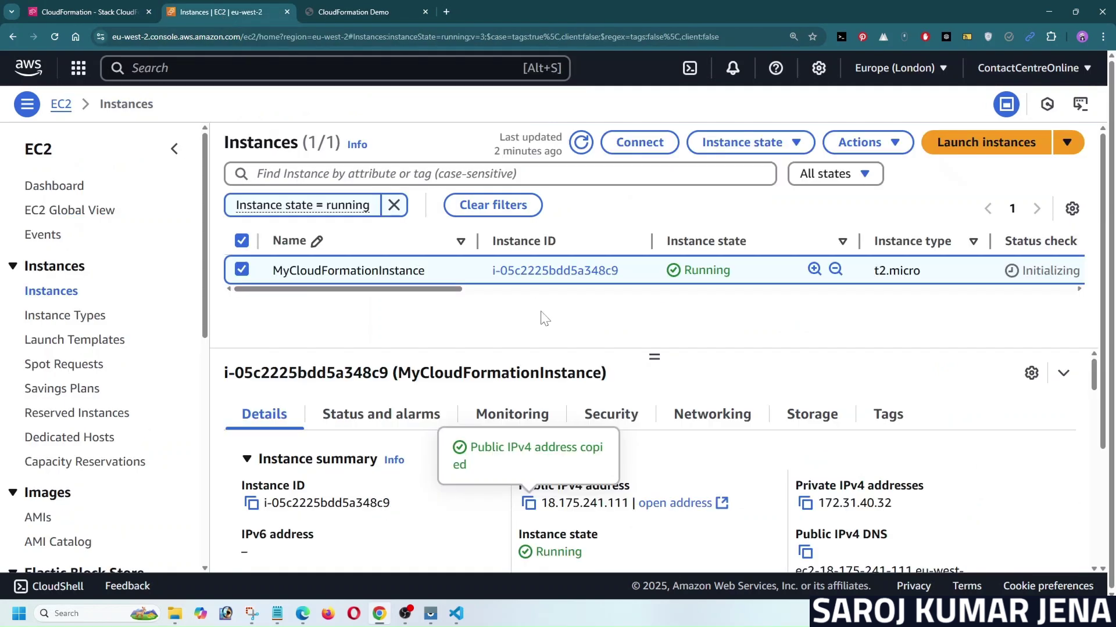
pyautogui.click(580, 143)
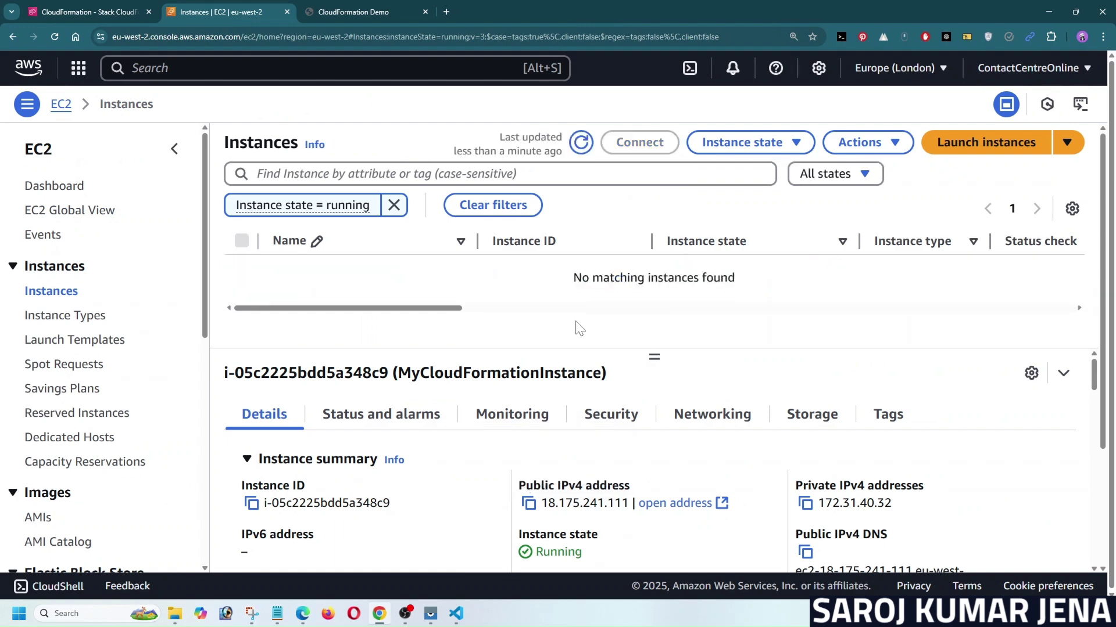
pyautogui.moveTo(571, 278); pyautogui.dragTo(744, 281)
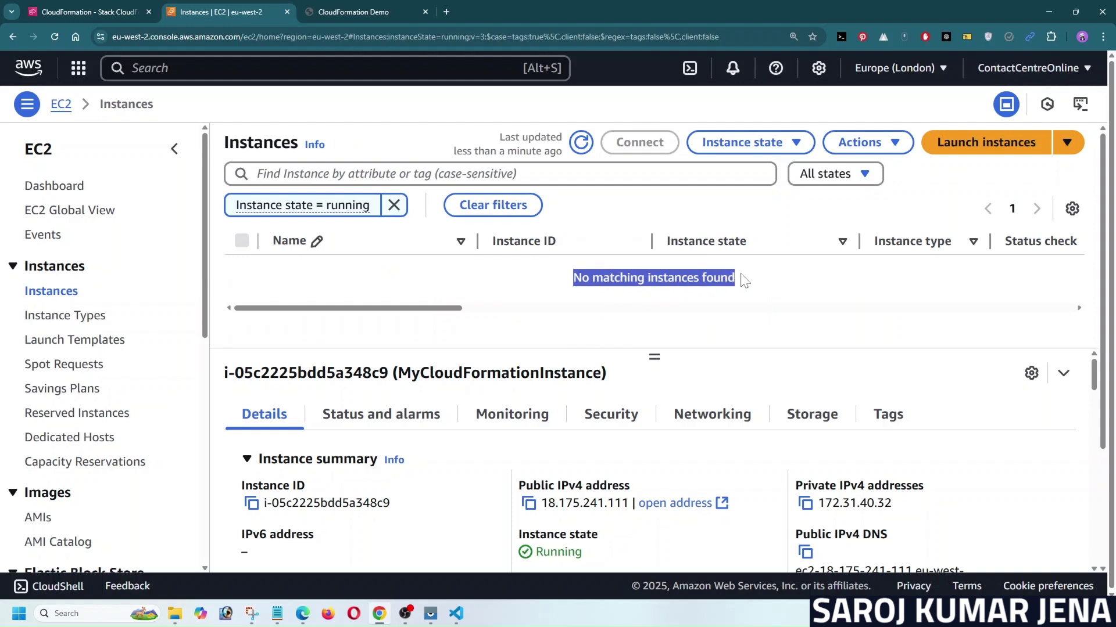
pyautogui.click(718, 296)
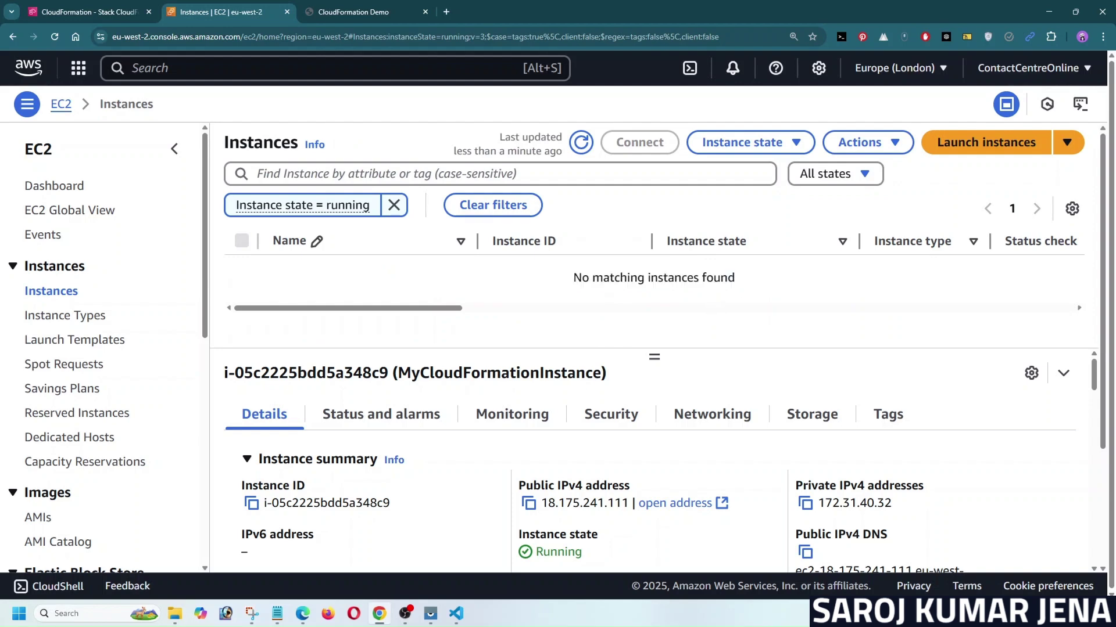
# Return to CloudFormation, refresh the stack list, and look through it to verify the deletion of CloudFormation-Demo
pyautogui.hotkey('ctrl', 'shift', 'Tab')
pyautogui.click(505, 155)
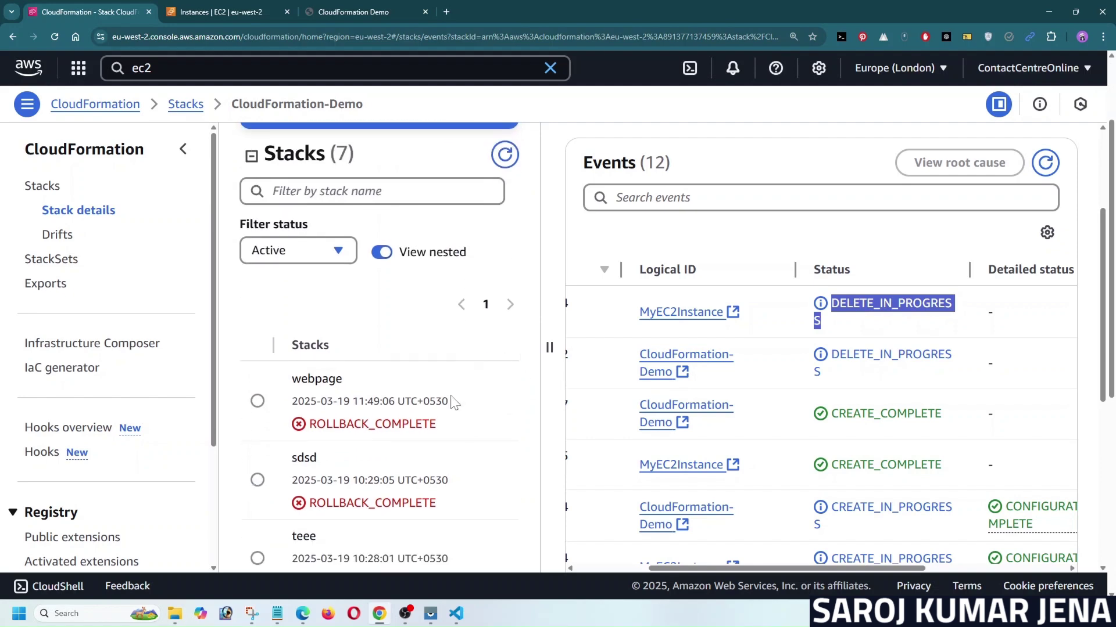
pyautogui.scroll(-3, 453, 405)
pyautogui.scroll(-3, 453, 405)
pyautogui.scroll(6, 456, 430)
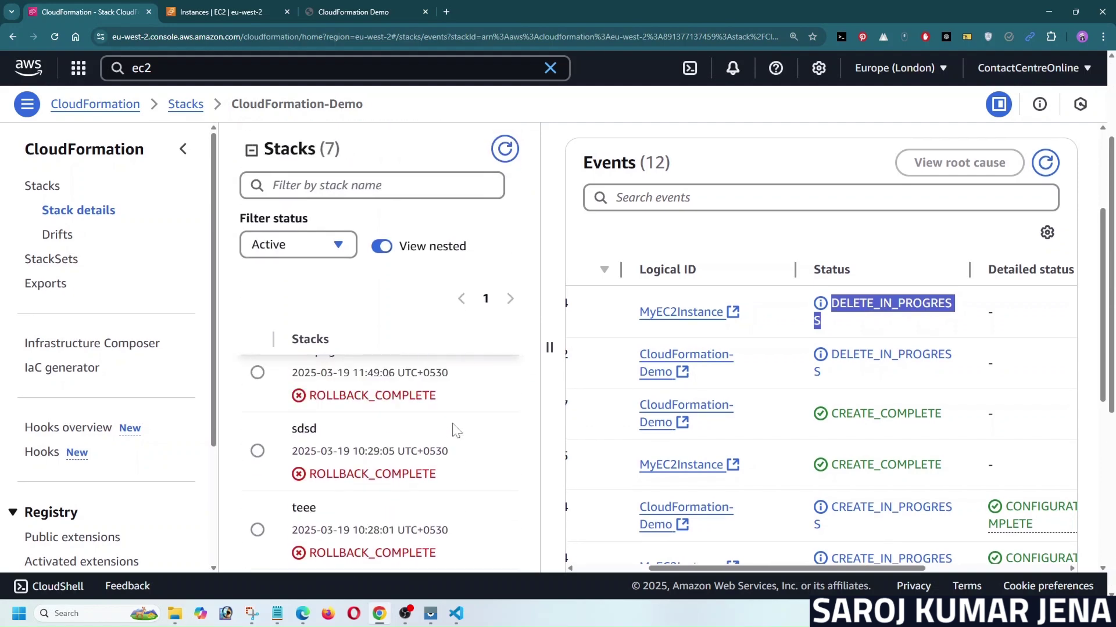
pyautogui.scroll(2, 857, 401)
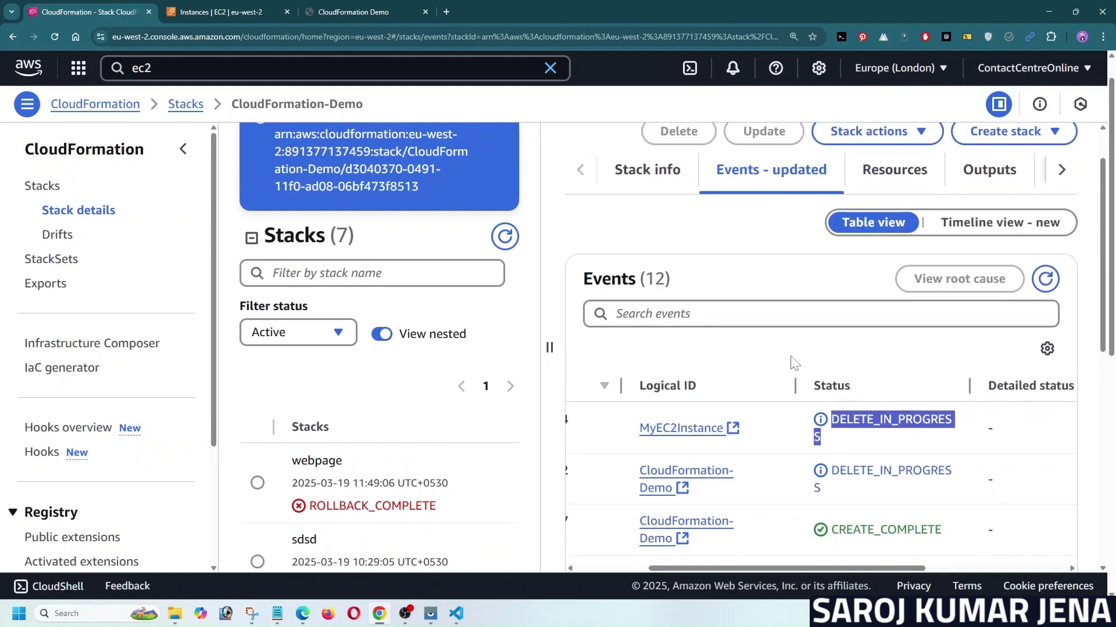
pyautogui.scroll(1, 755, 384)
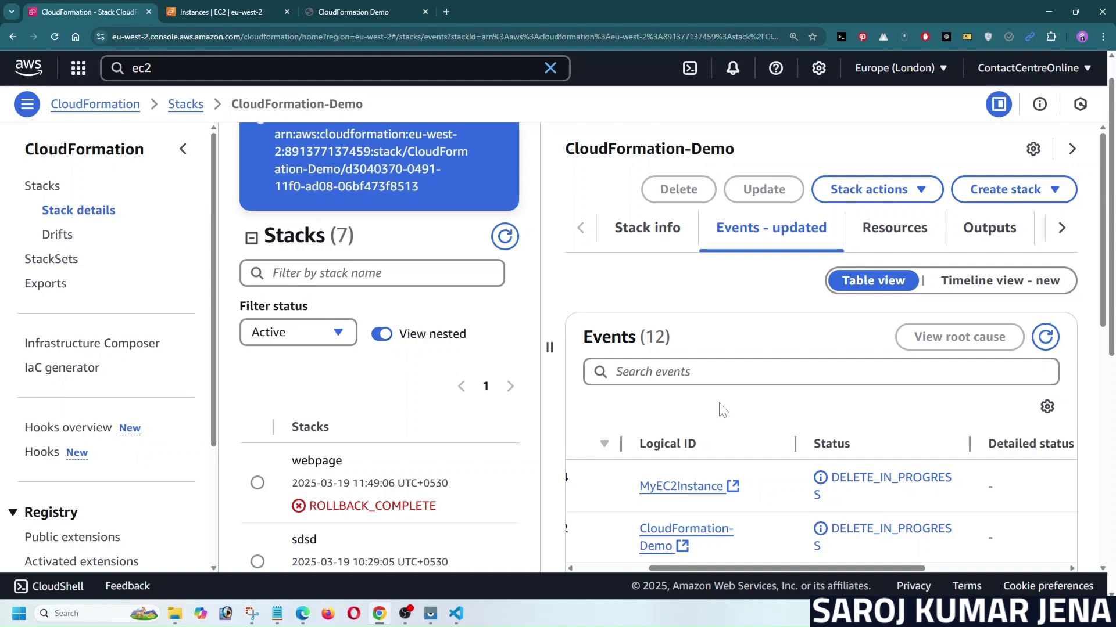